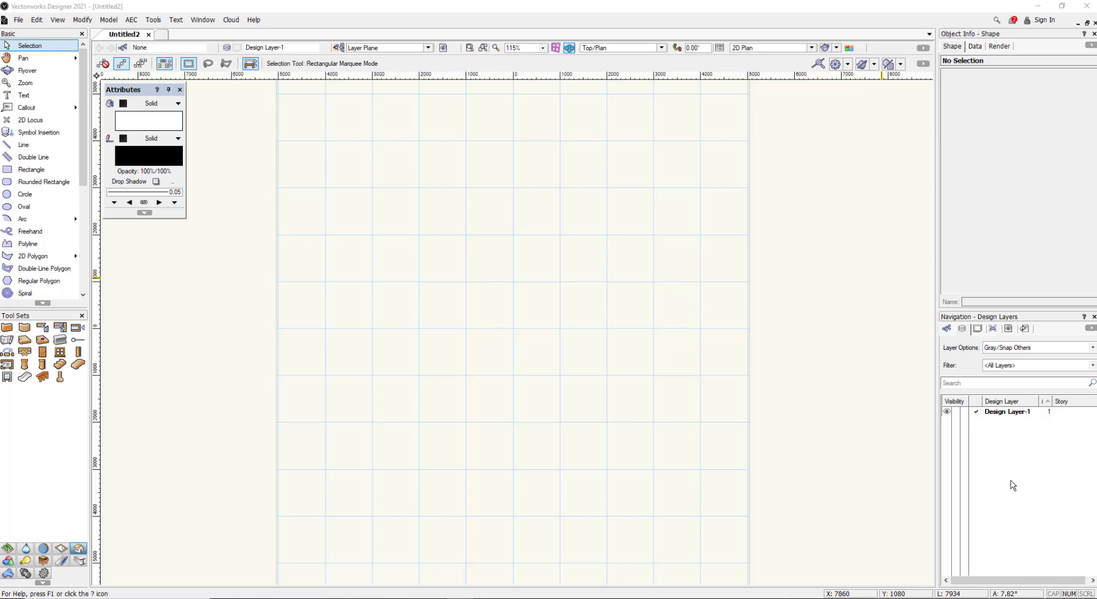
- Create a new design layer named 'Point Cloud' from the layers context menu
right_click(1017, 412)
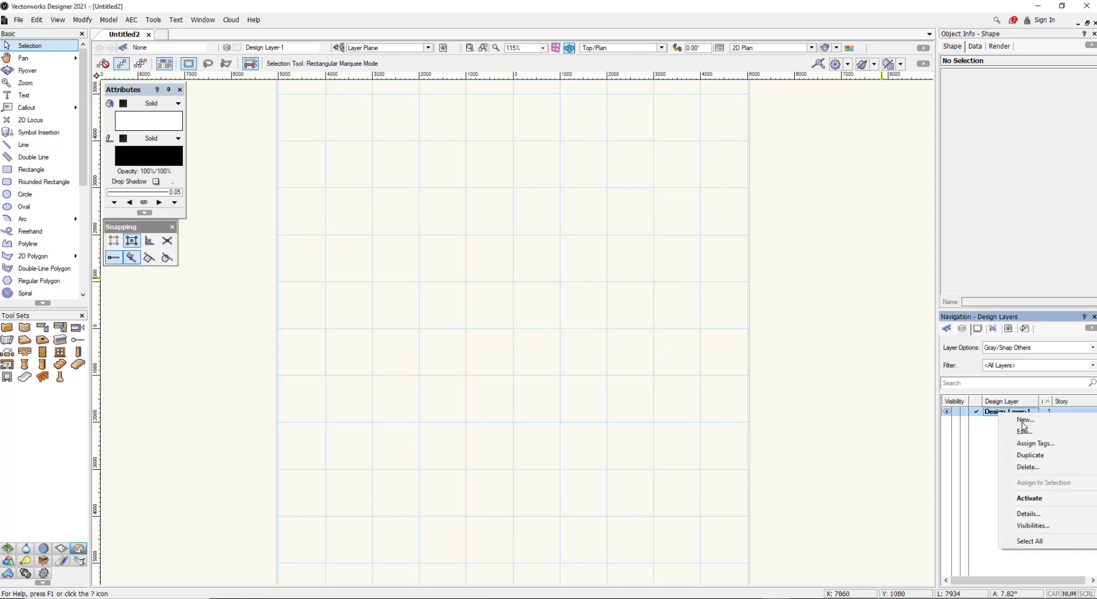
click(1023, 420)
text(Po)
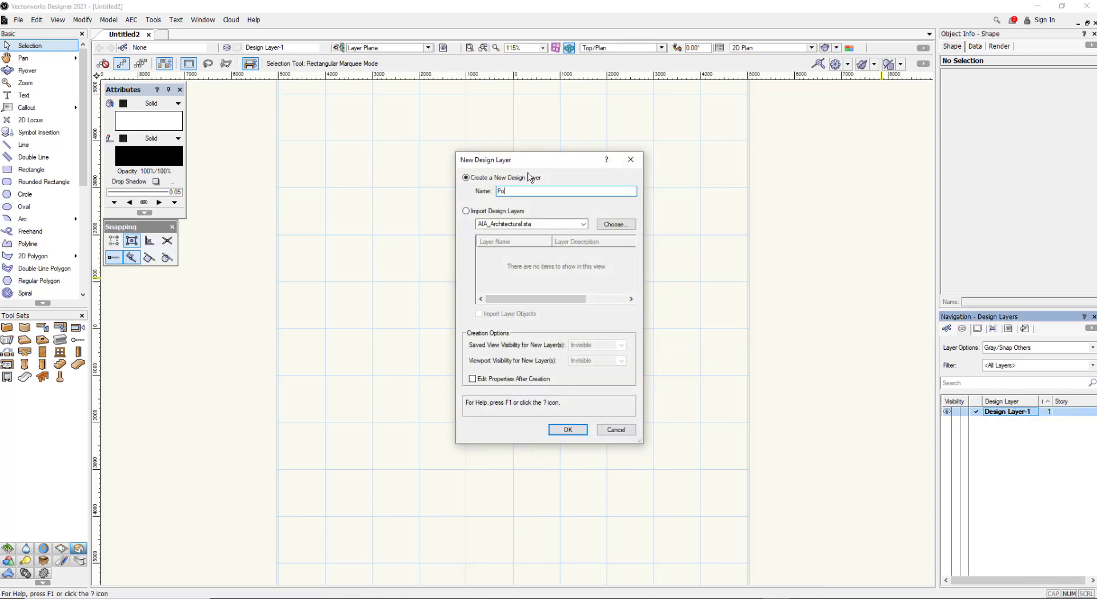
text(int Cloud)
key(Return)
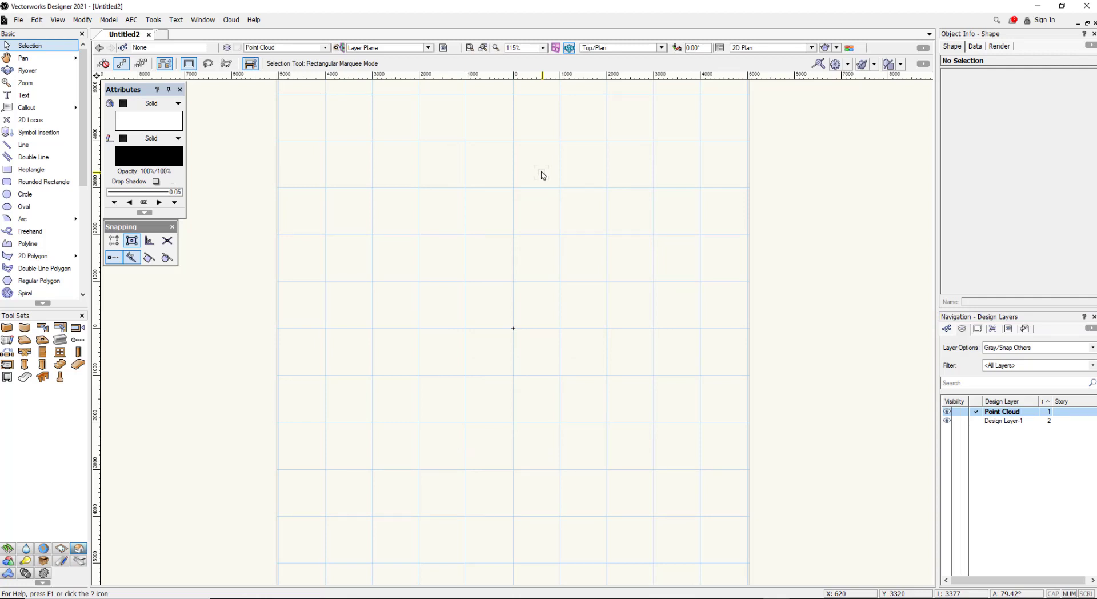
- Import the cloud.xyz point cloud file, keeping Percentage to Import at 100
click(18, 20)
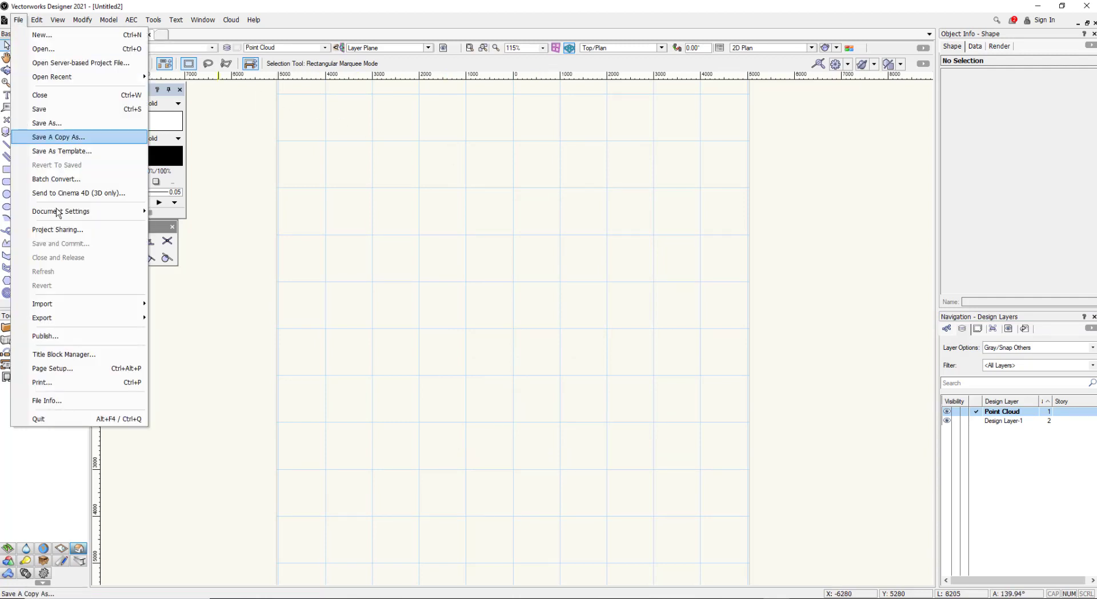
mouse_move(79, 309)
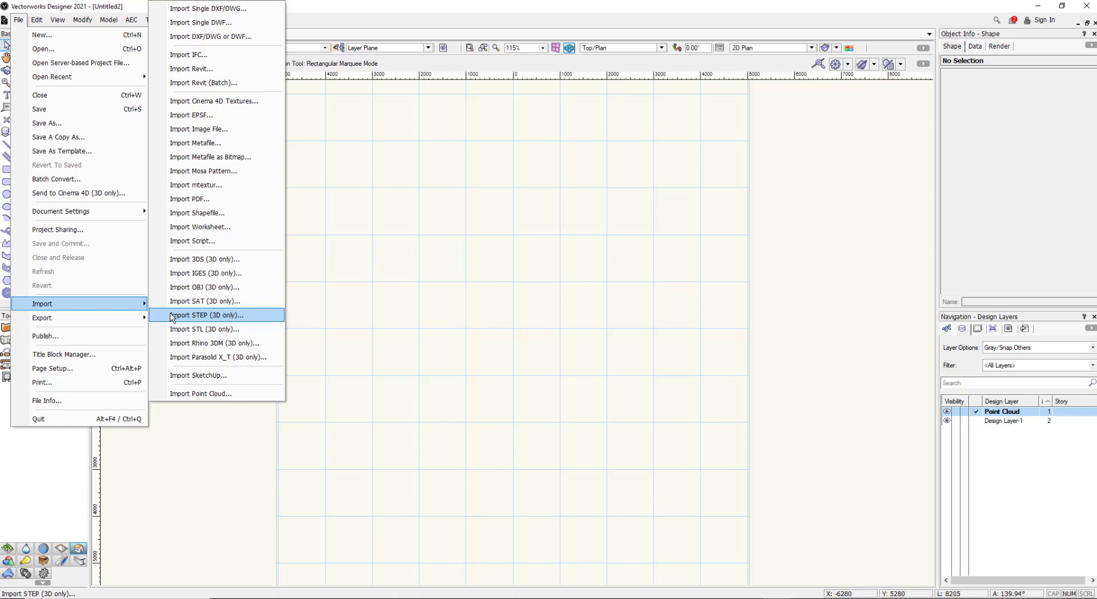
click(192, 395)
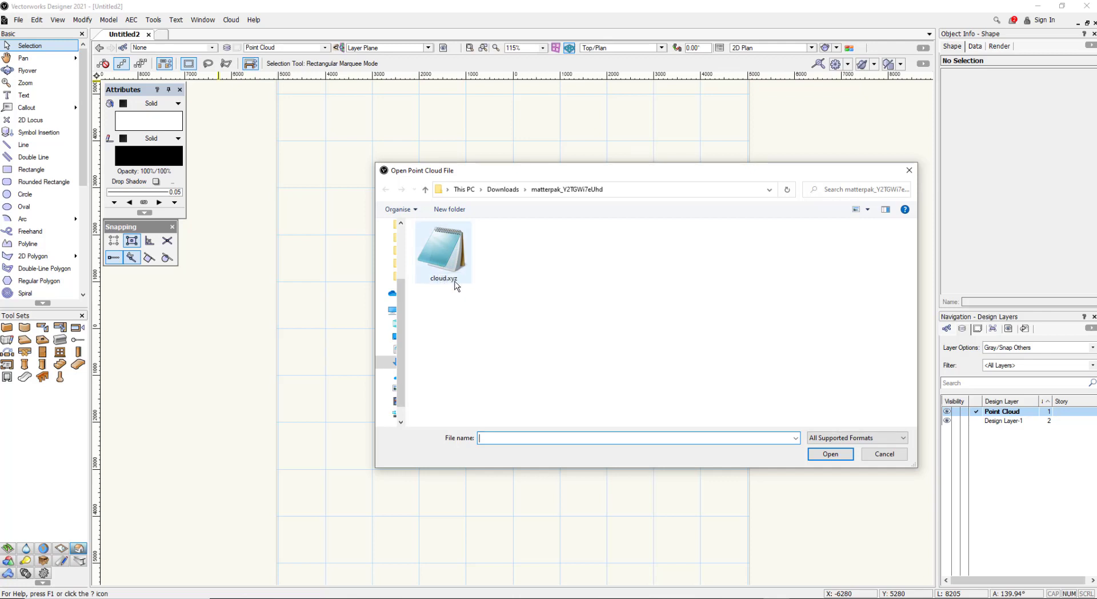
click(448, 251)
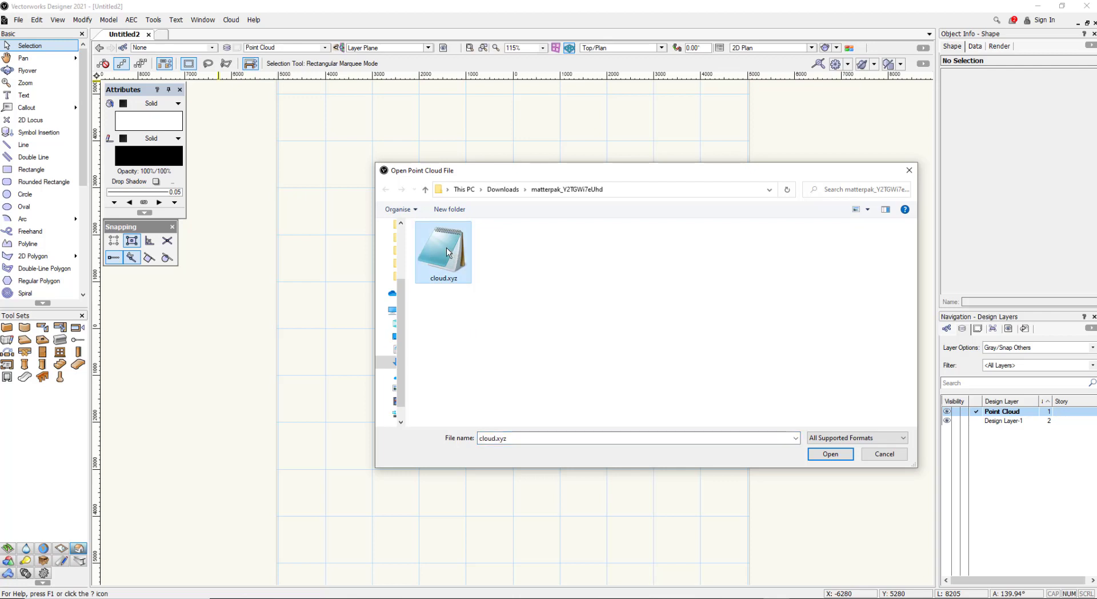
double_click(447, 251)
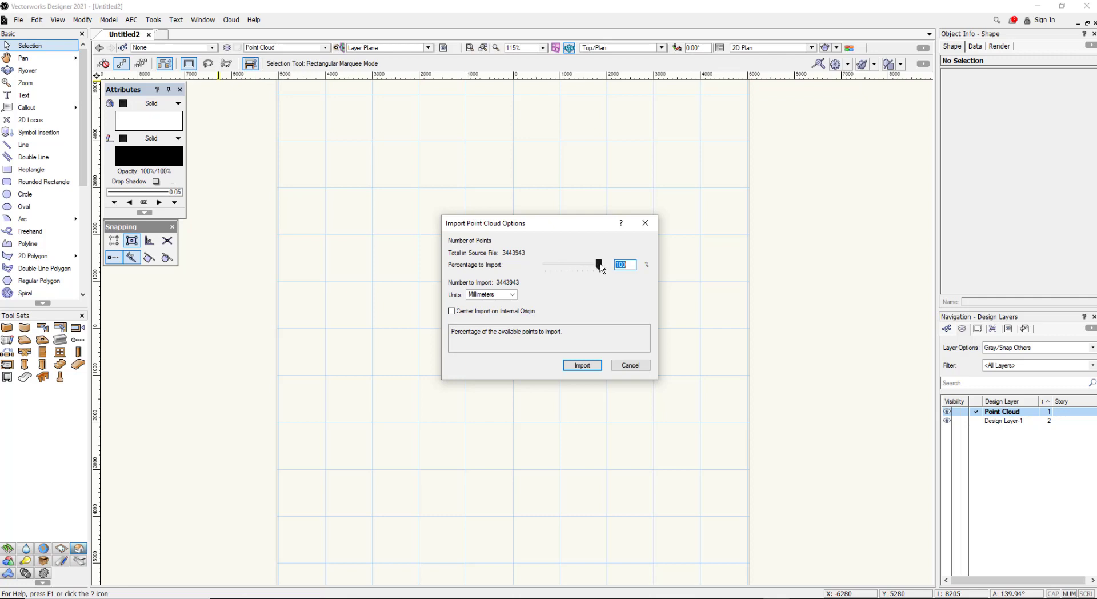
mouse_move(599, 265)
mouse_down()
mouse_move(553, 272)
mouse_move(604, 274)
mouse_up()
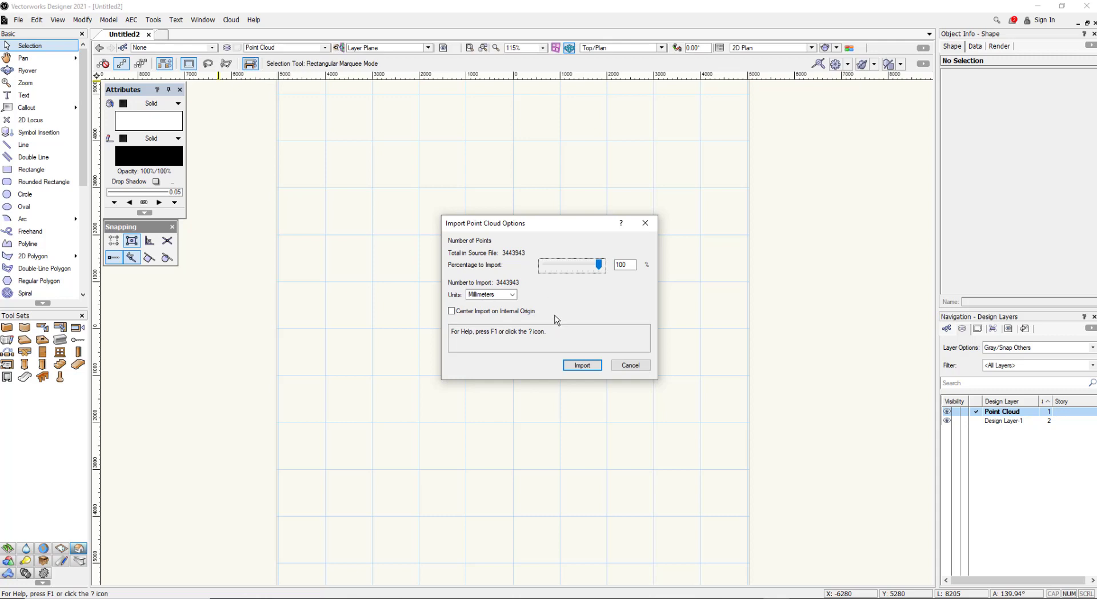
- Import all 3443943 points in millimetres and zoom onto the cloud
click(581, 366)
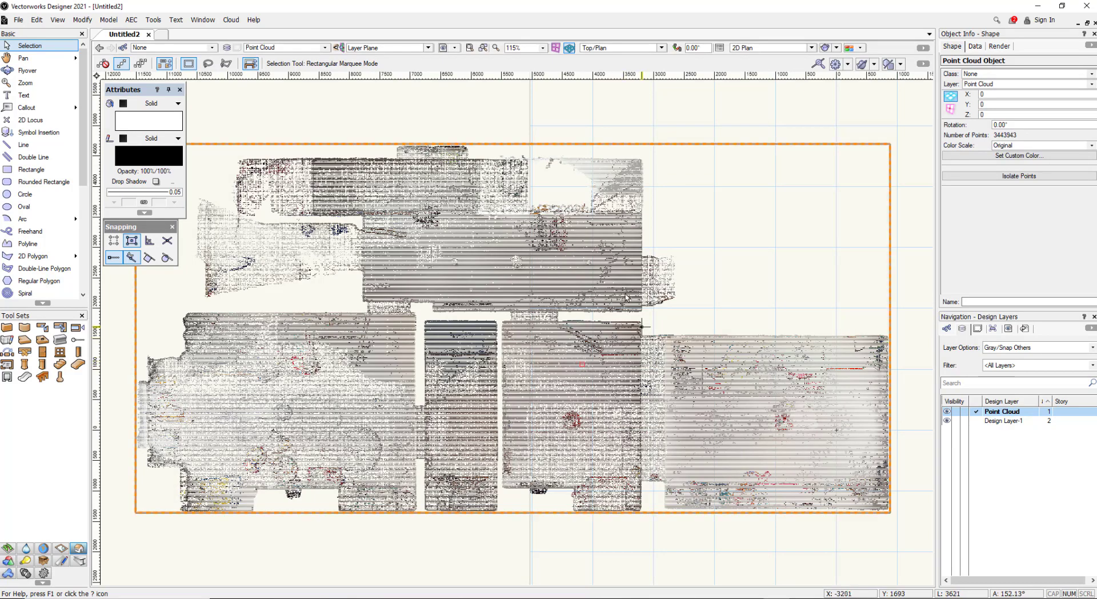
scroll(620, 288, up, 8)
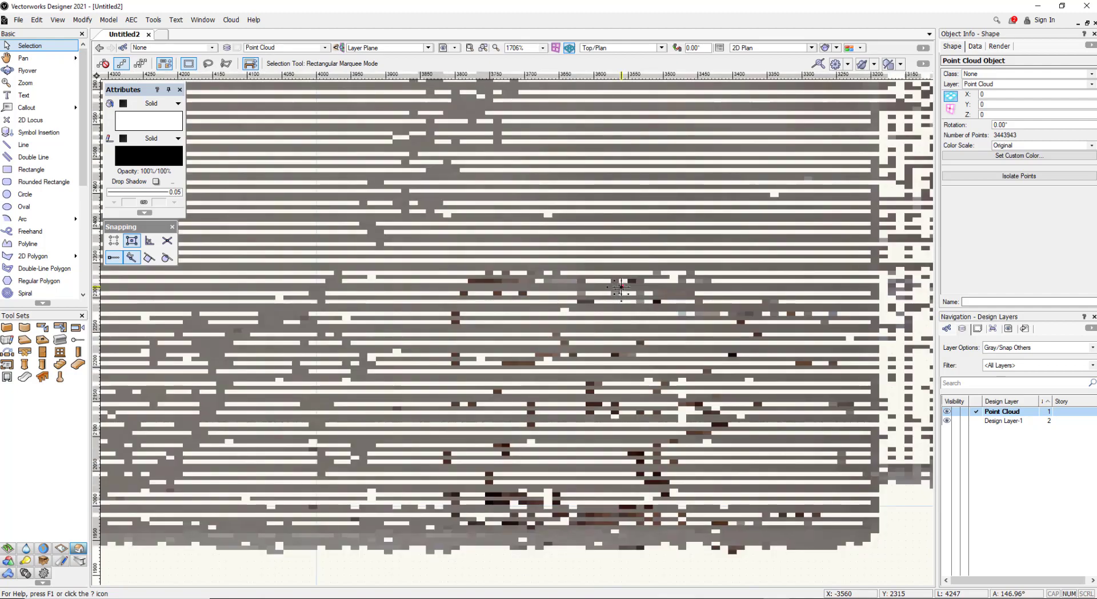
scroll(620, 289, down, 6)
scroll(620, 288, down, 2)
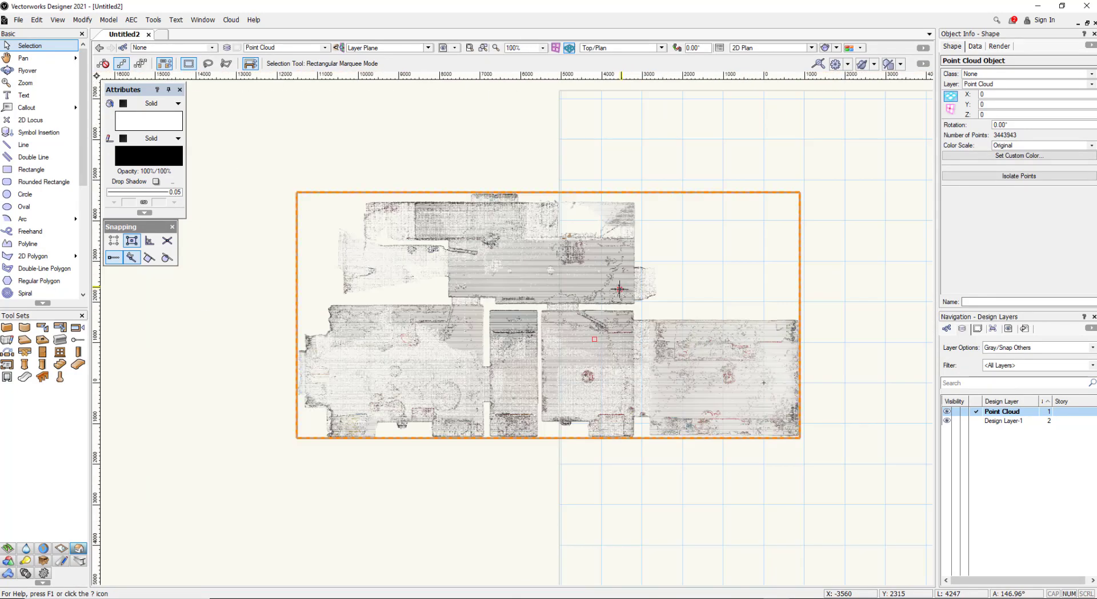
- Switch to Right Isometric view and orbit slightly around the point cloud
click(646, 48)
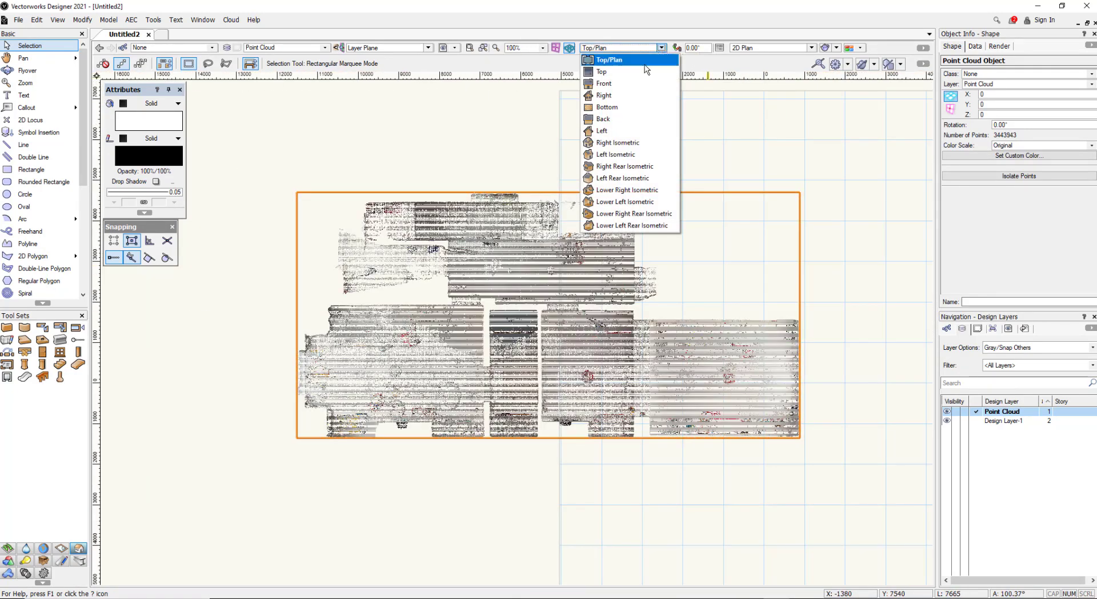
click(631, 143)
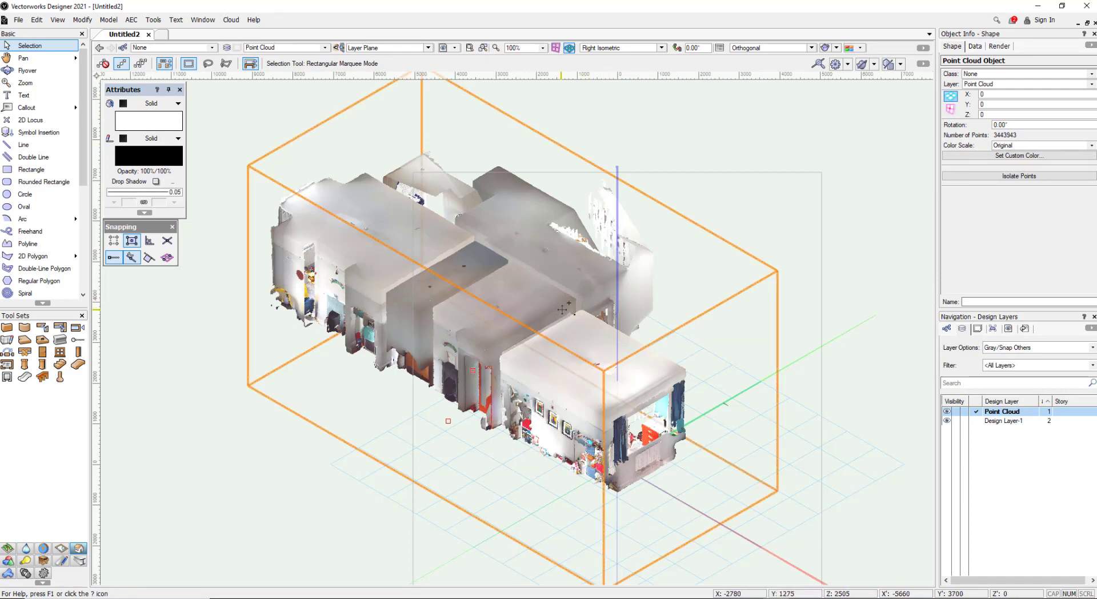
ctrl+middle_drag(569, 307, 423, 366)
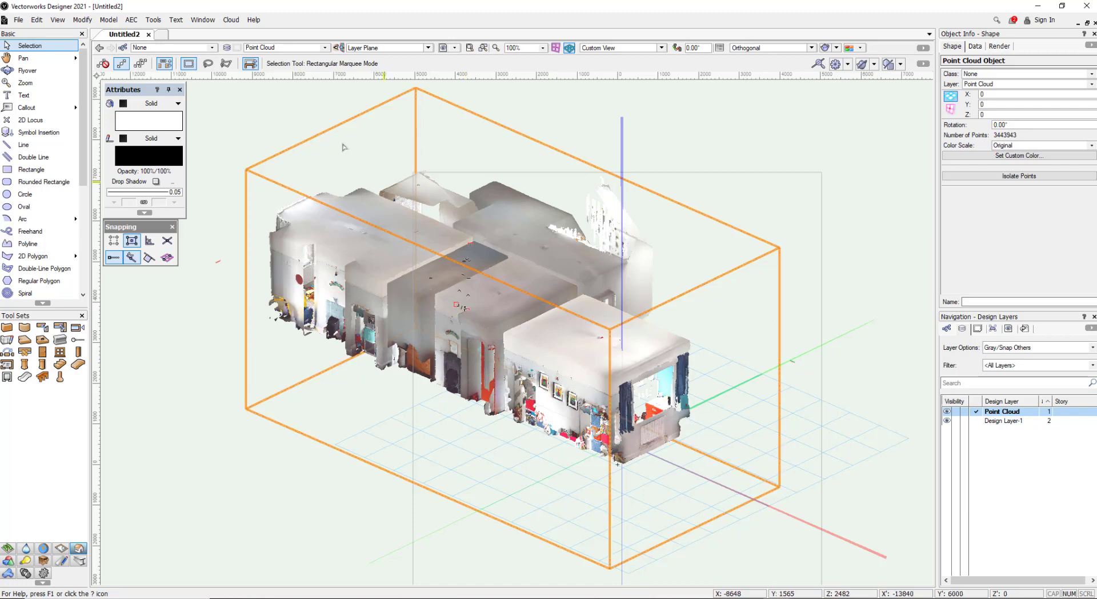
- Turn on the Clip Cube and lower its top face below the ceiling
click(57, 19)
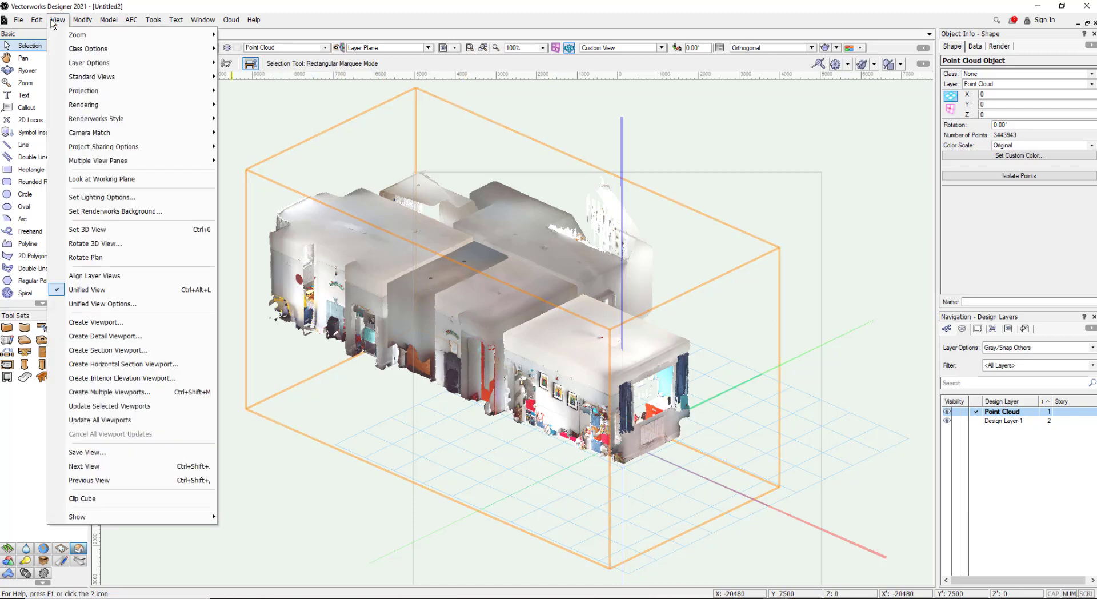
click(115, 503)
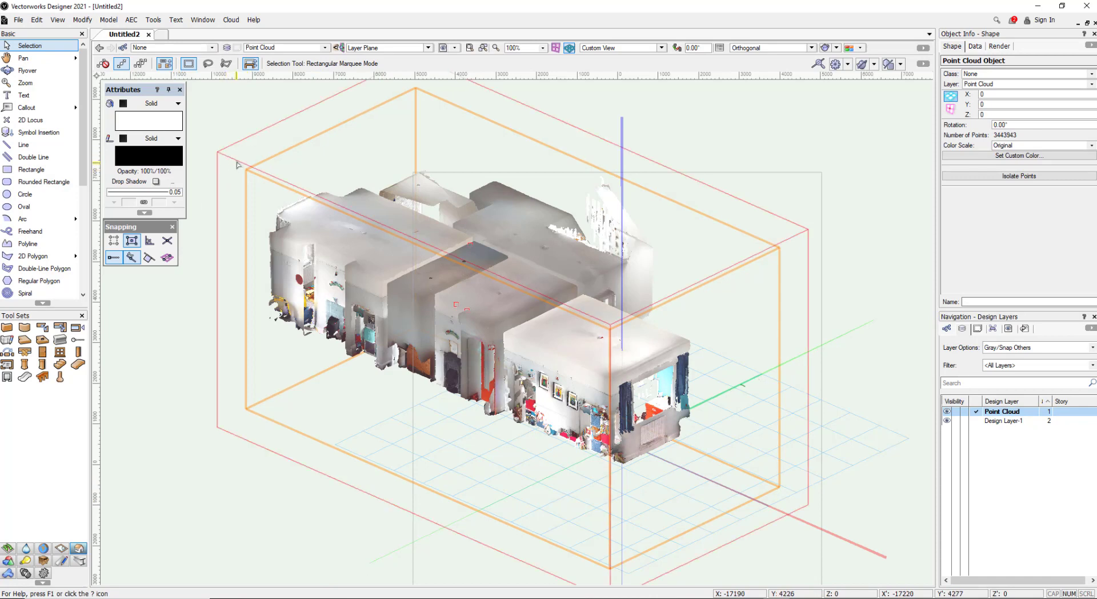
click(252, 153)
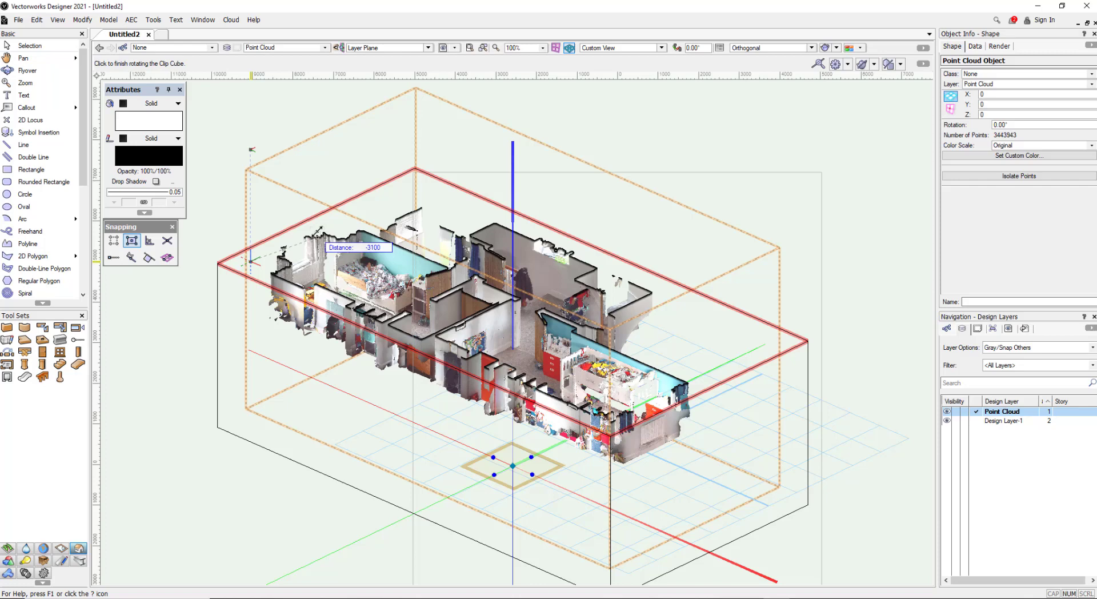
click(250, 261)
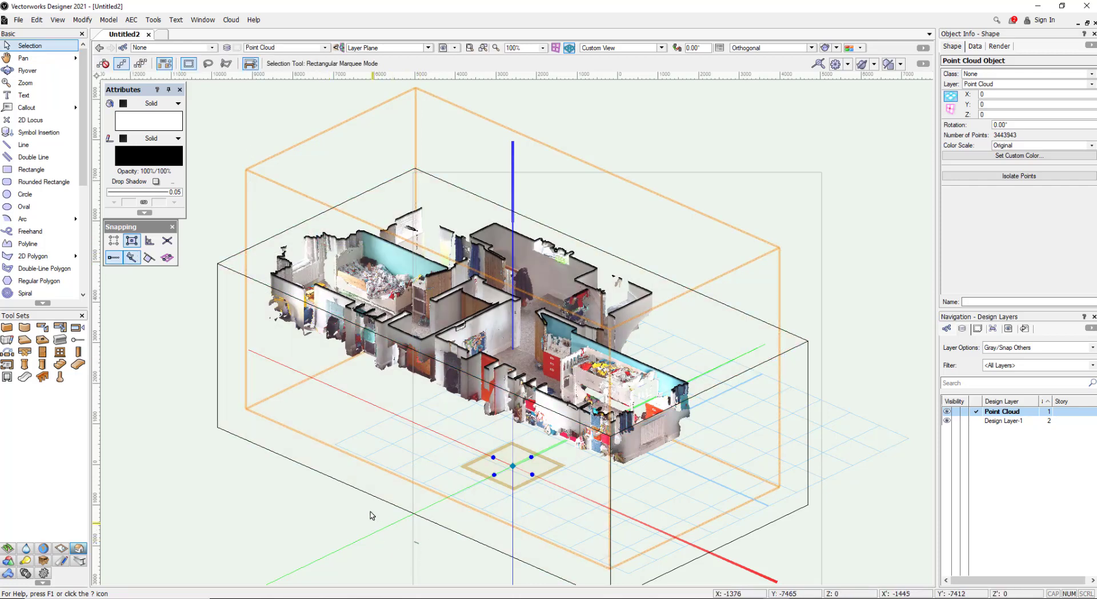
- Raise the clip cube's bottom face to leave a thin slice, then orbit to view it
click(385, 500)
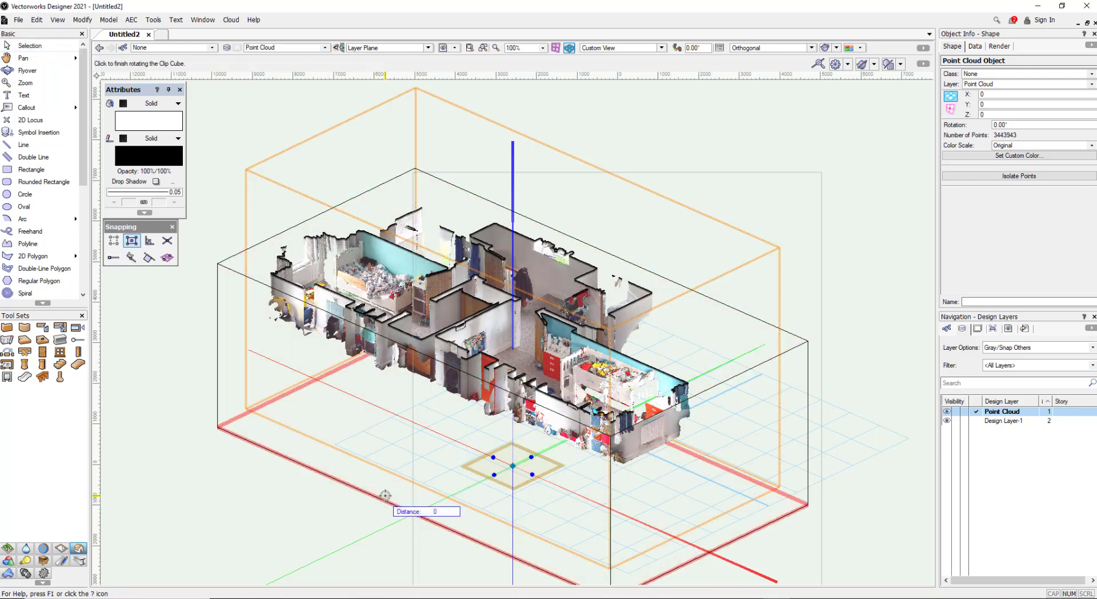
scroll(377, 443, up, 5)
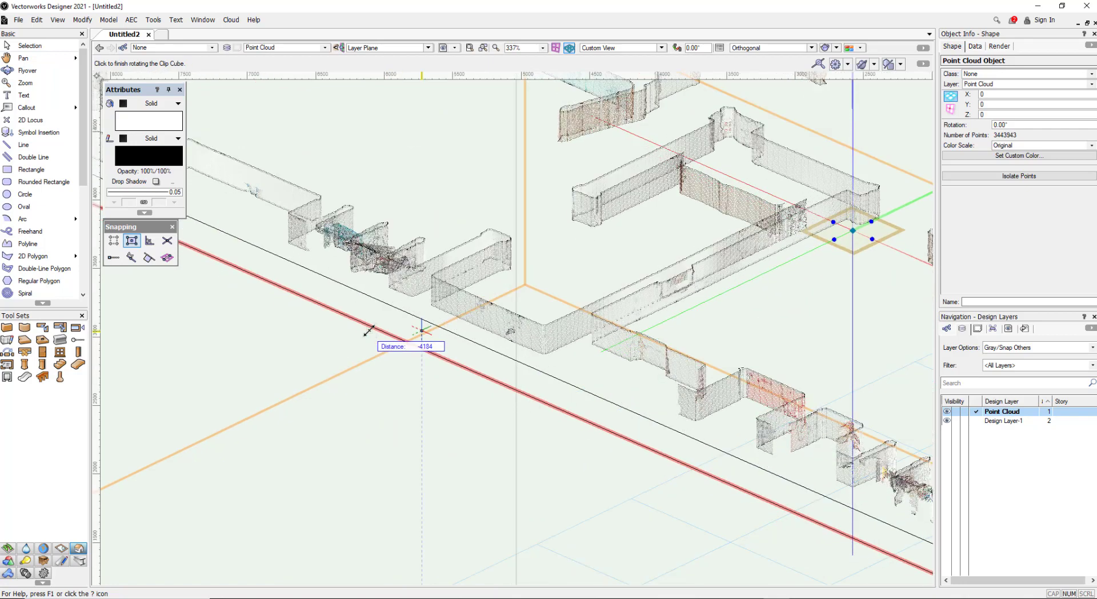
click(367, 284)
scroll(366, 282, up, 2)
key(shift+c)
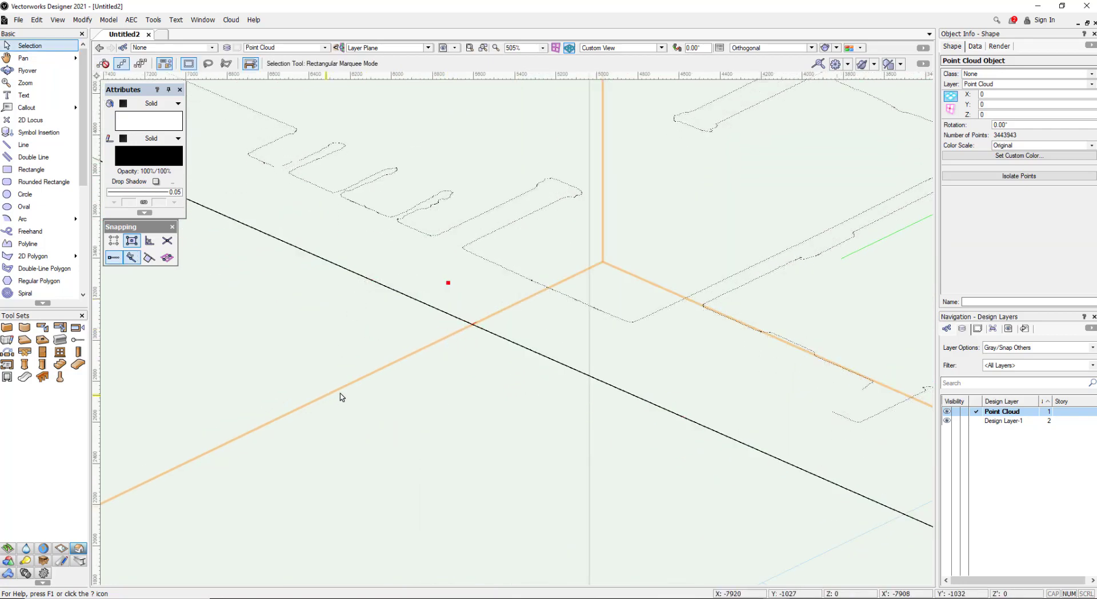
drag(343, 397, 473, 515)
- Zoom and orbit around the sliced wall outline to inspect it
key(x)
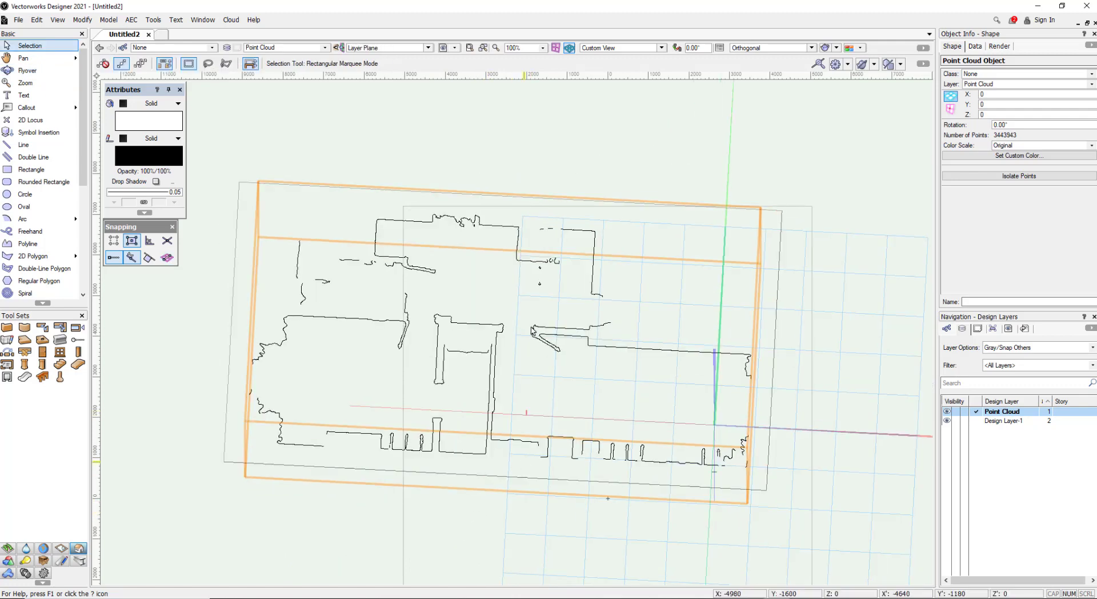
scroll(524, 240, up, 10)
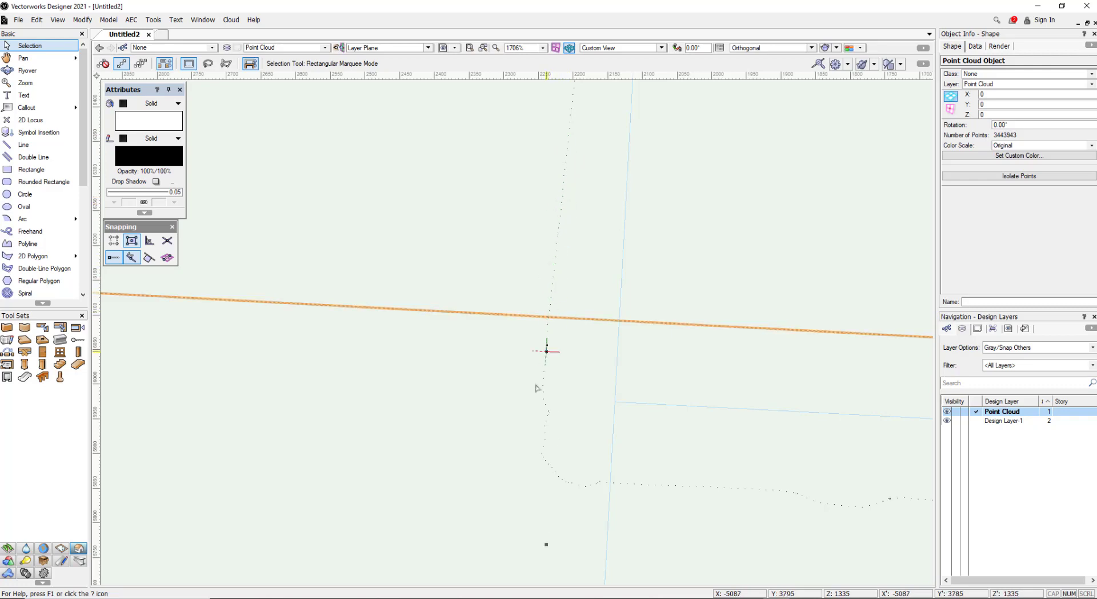
scroll(451, 302, down, 3)
scroll(449, 303, down, 5)
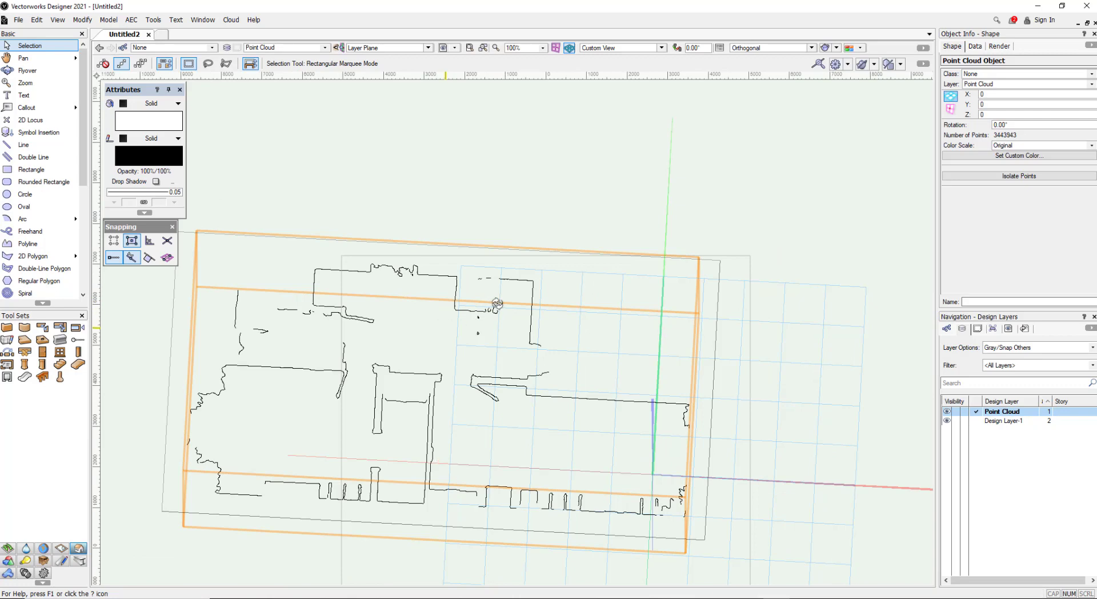
shift+middle_drag(445, 324, 518, 170)
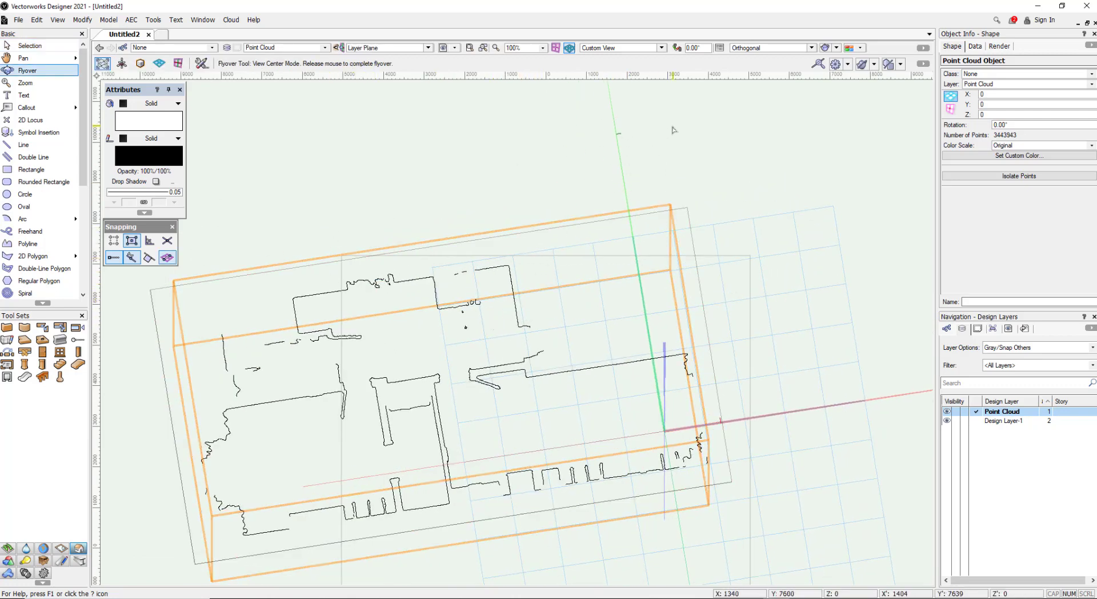
- Switch to Top view and make Design Layer-1 the active layer
click(661, 48)
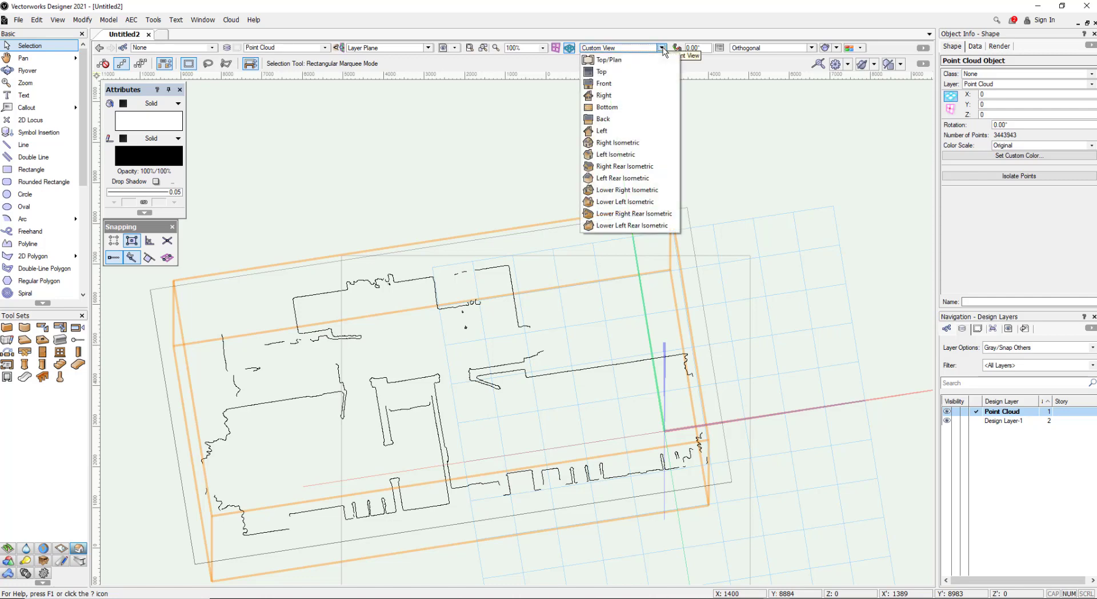
click(625, 73)
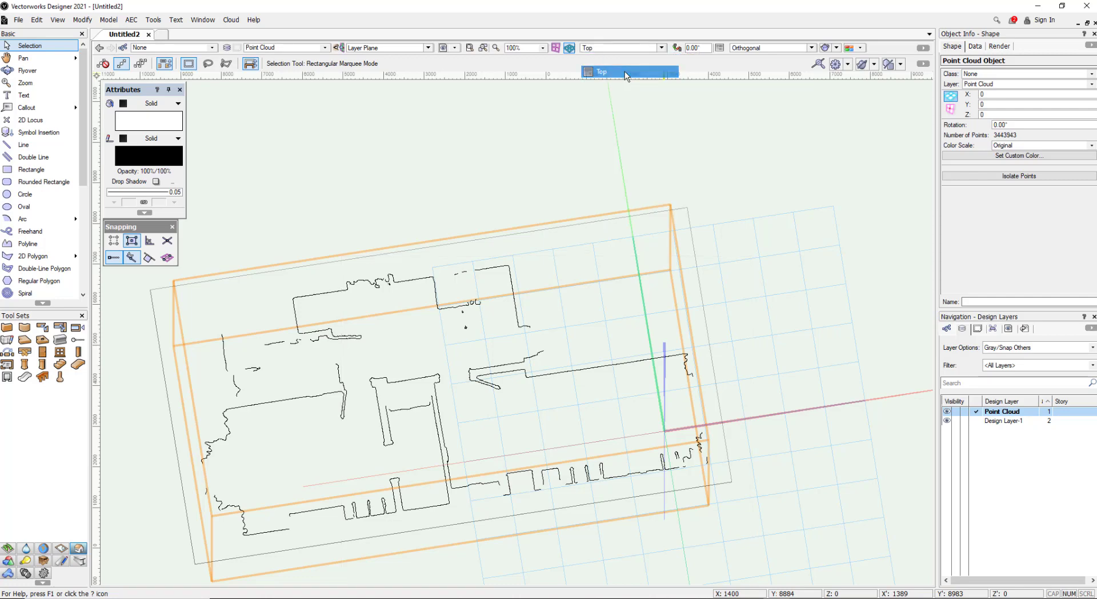
click(1001, 421)
- On Design Layer-1, accept the Wall tool's creation settings with 150 thickness
click(977, 421)
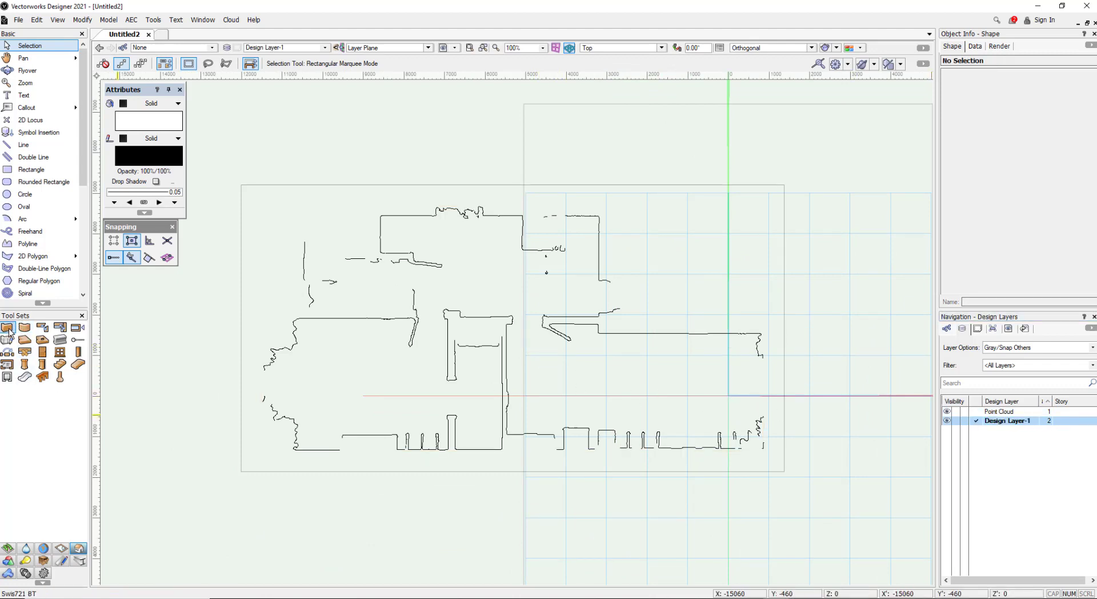
double_click(43, 327)
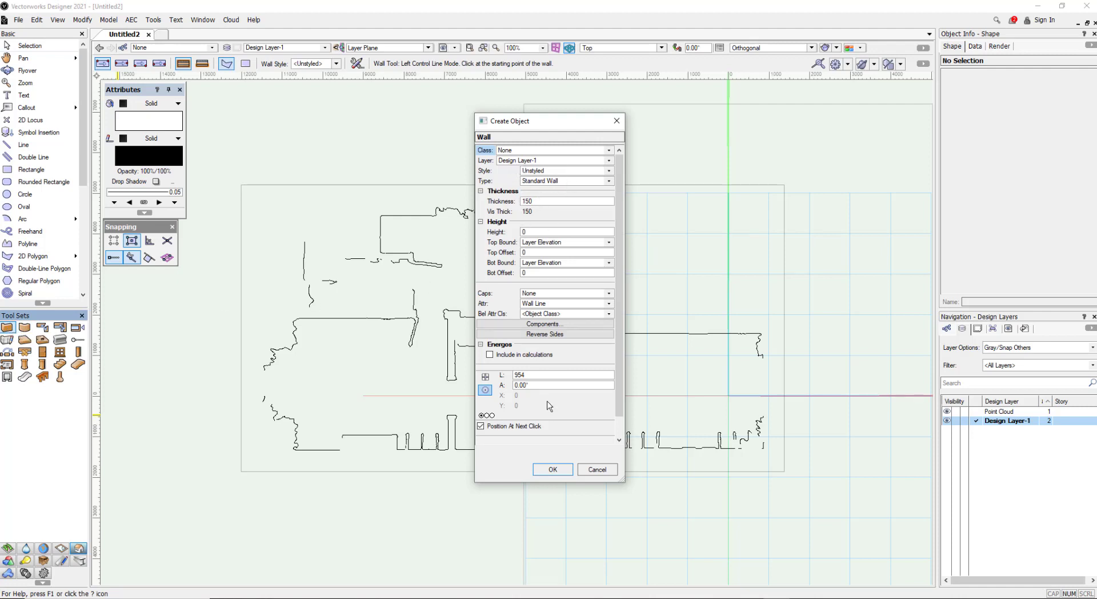
click(552, 468)
scroll(378, 204, up, 2)
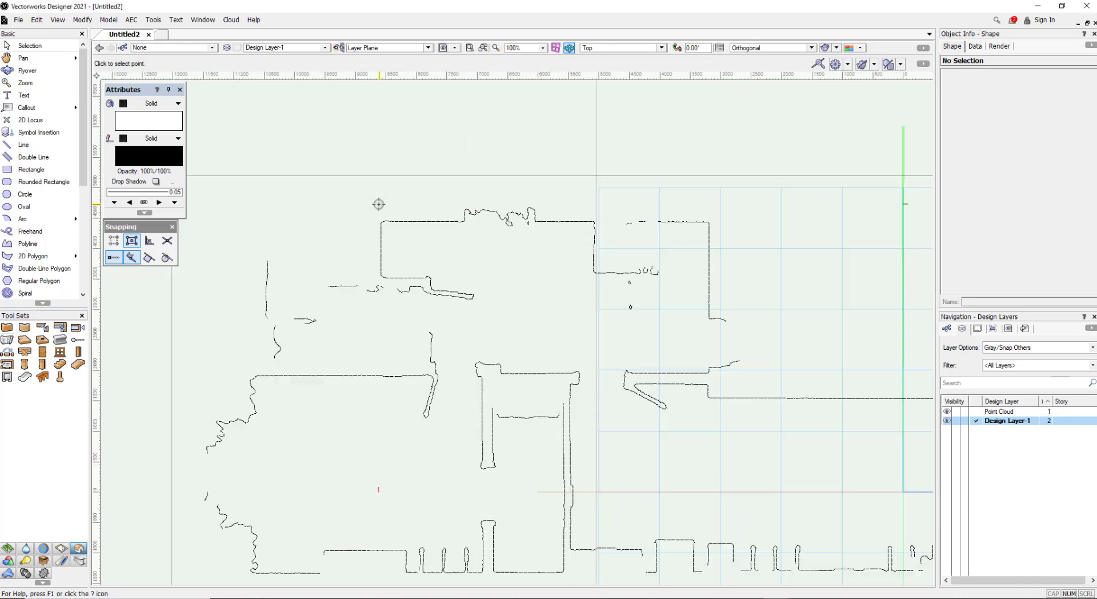
- Start the wall chain at the outline's top-left corner in Right Control Line mode, ending the top wall
key(9)
scroll(378, 214, up, 3)
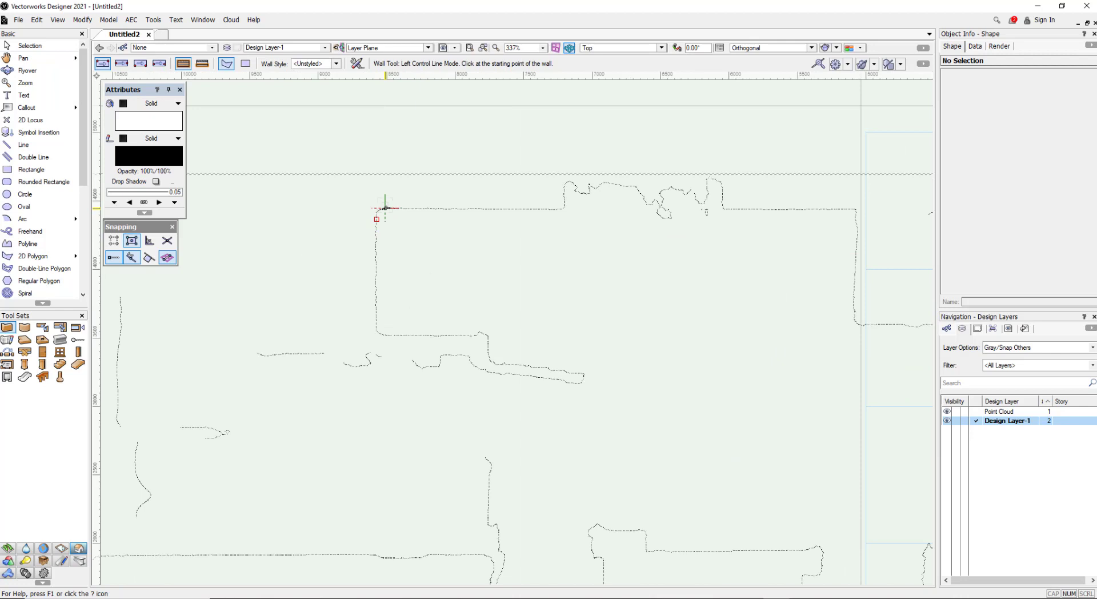
click(384, 208)
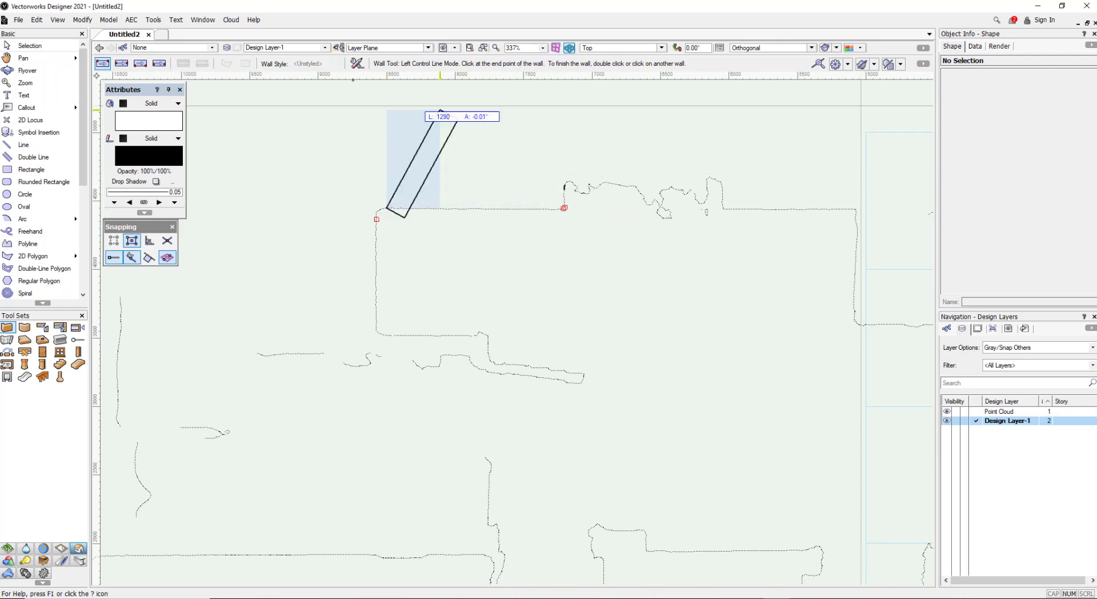
click(140, 63)
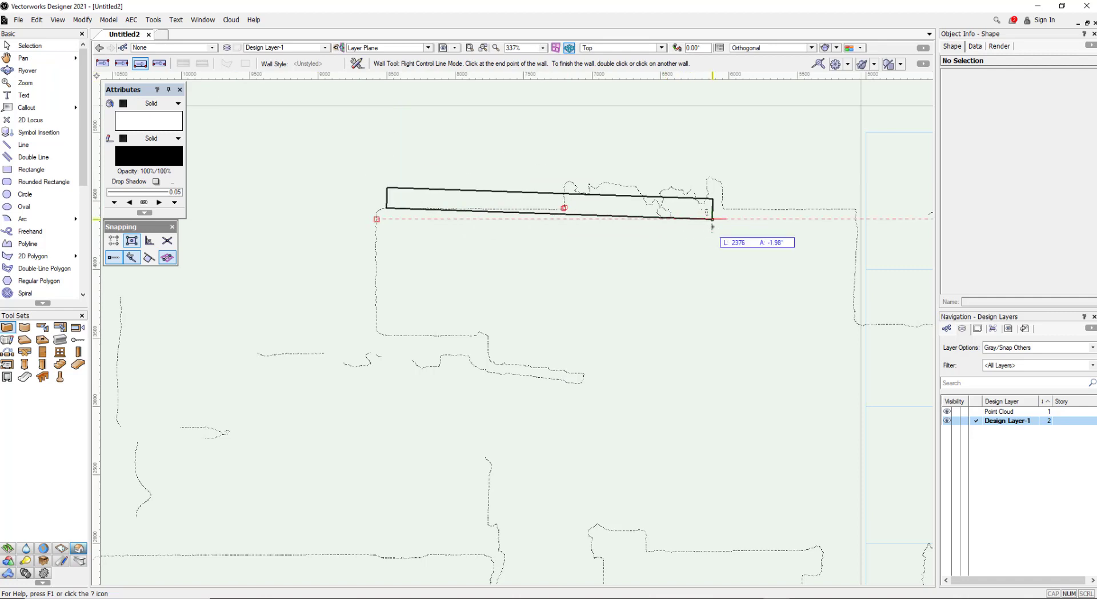
scroll(674, 209, down, 3)
middle_drag(674, 208, 614, 212)
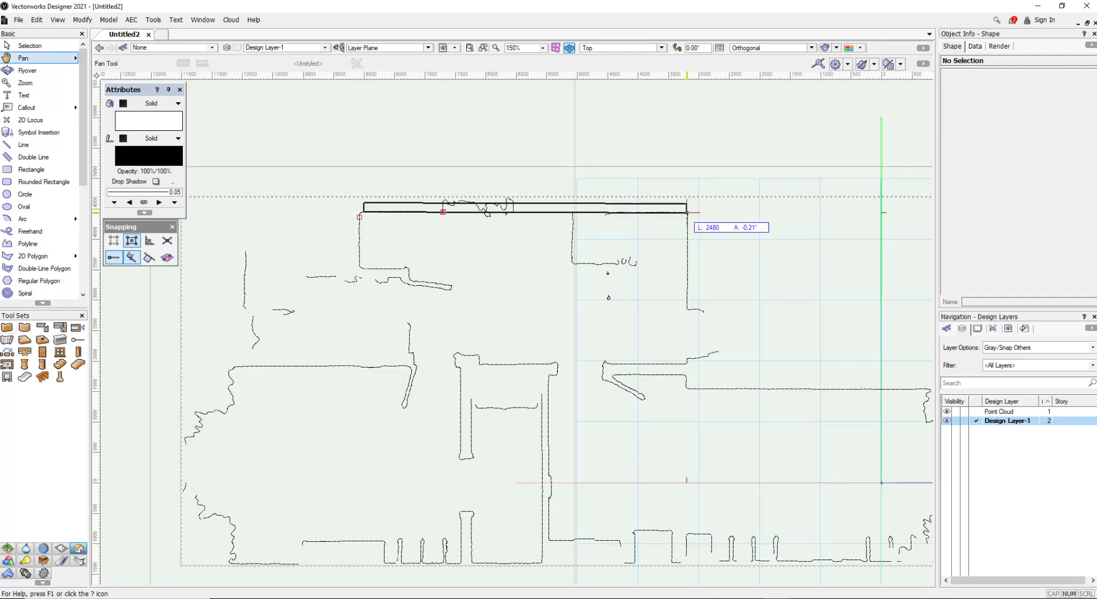
click(685, 211)
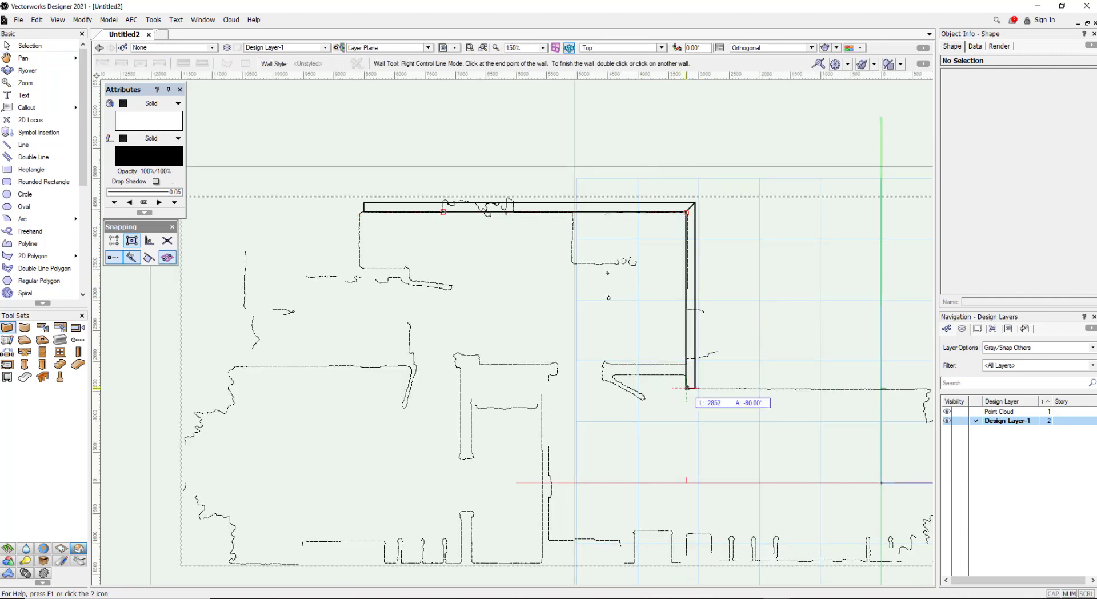
- Continue the walls down the right side of the outline to the bottom edge
click(685, 385)
middle_drag(685, 385, 457, 363)
click(709, 363)
click(708, 549)
scroll(382, 551, up, 2)
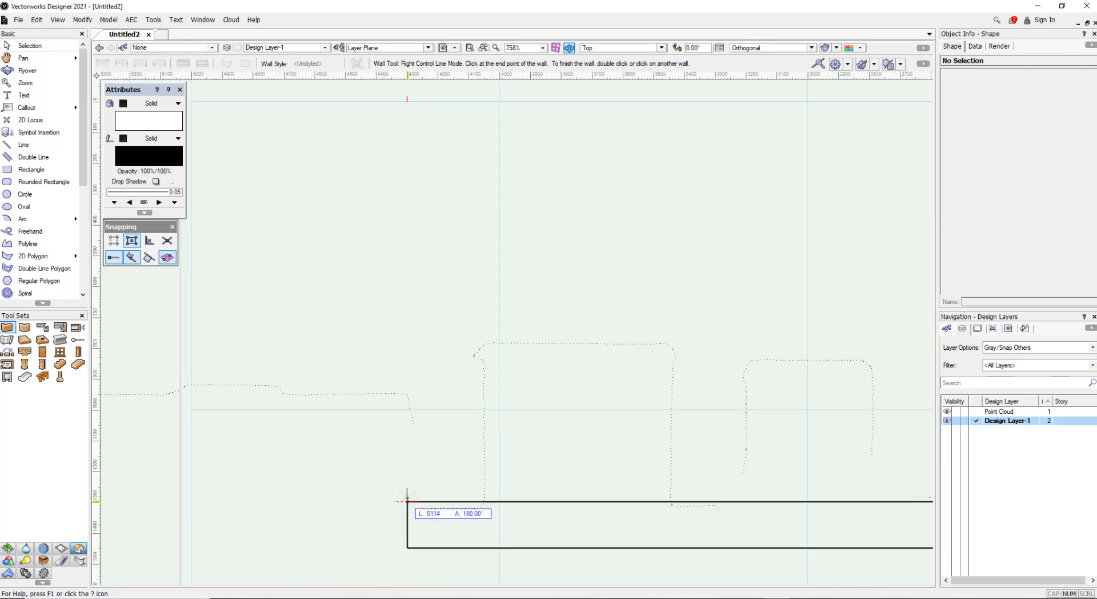
middle_drag(159, 404, 401, 449)
scroll(350, 404, down, 2)
scroll(401, 448, up, 4)
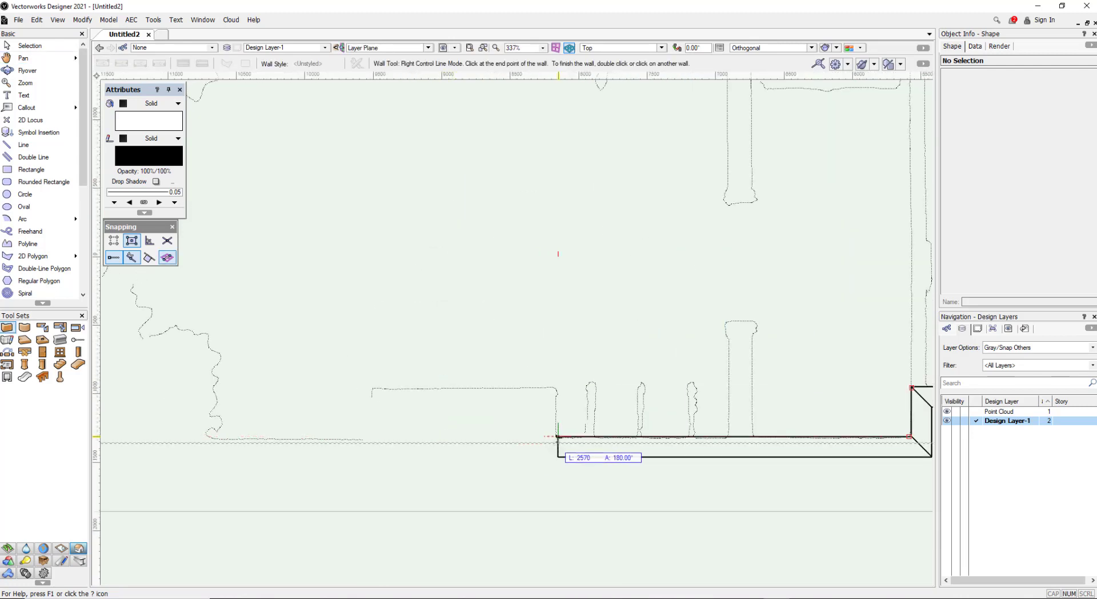
- Trace walls around the bump on the bottom edge and continue left along it
click(556, 436)
click(556, 387)
click(373, 387)
click(372, 437)
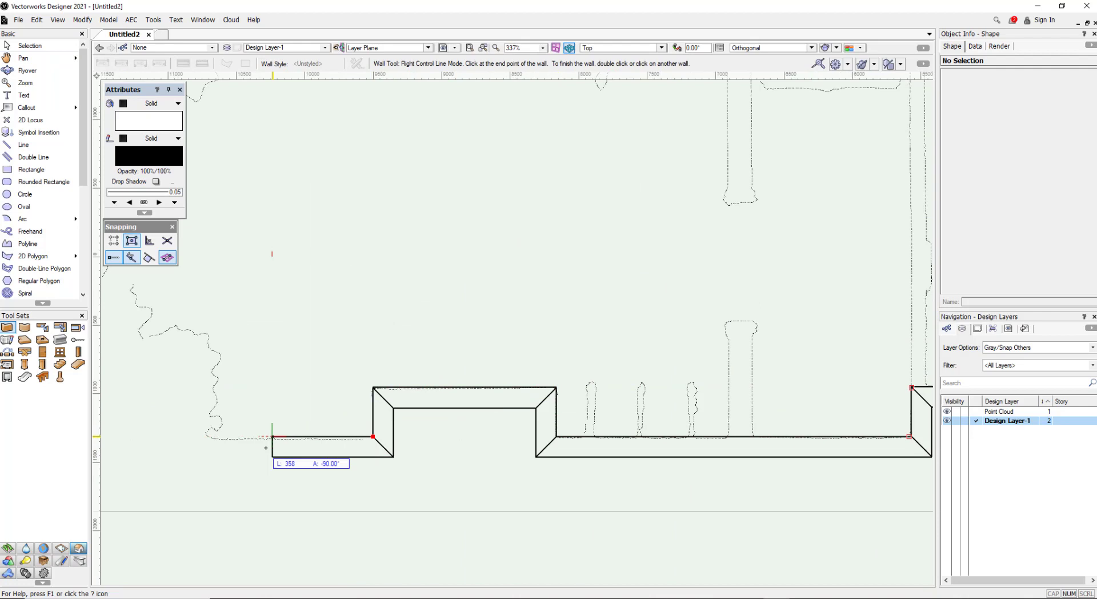
click(188, 437)
scroll(189, 437, down, 3)
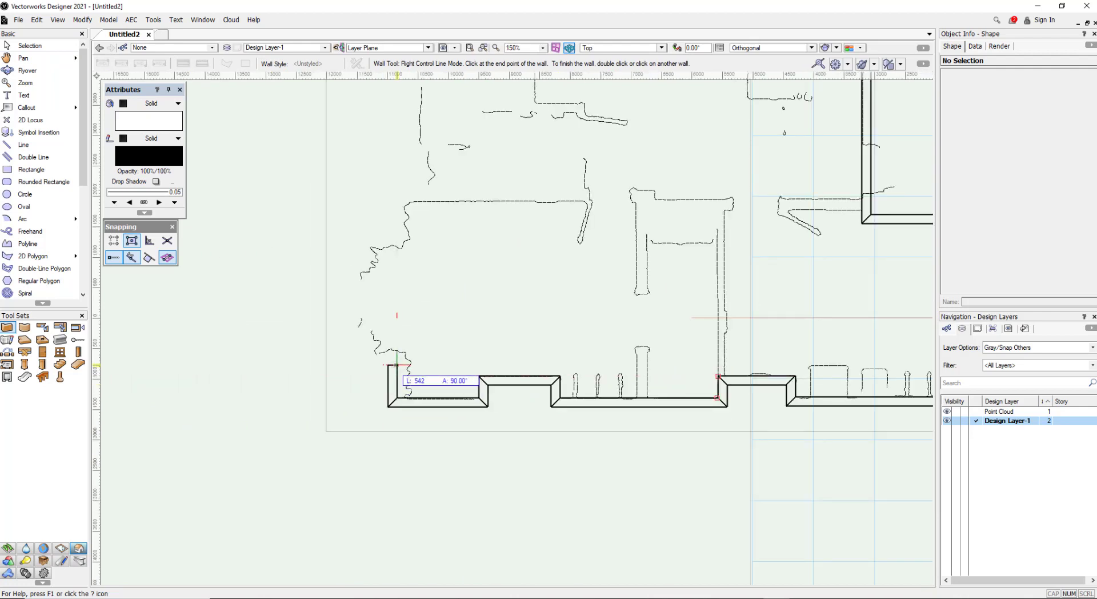
- Run walls up the left side with short steps, ending the top wall above the interior partition
click(397, 365)
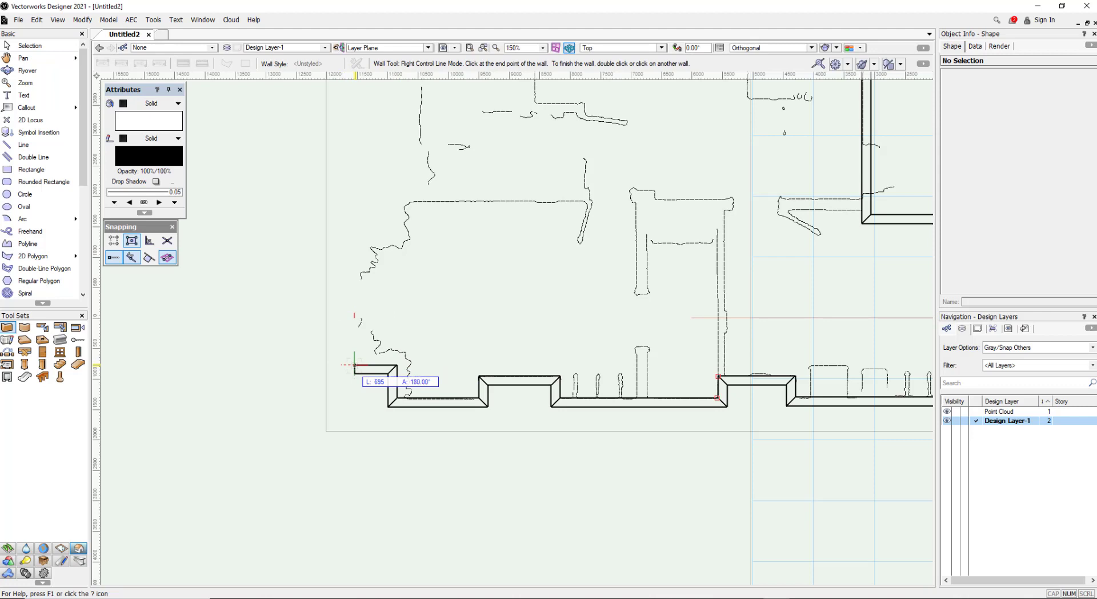
click(354, 364)
click(355, 237)
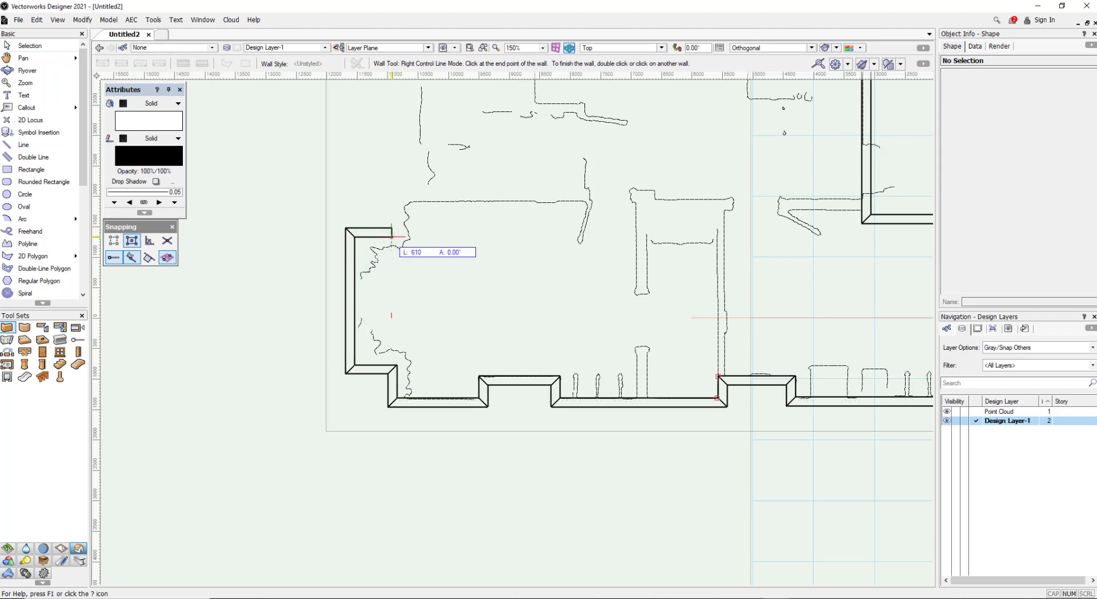
click(393, 235)
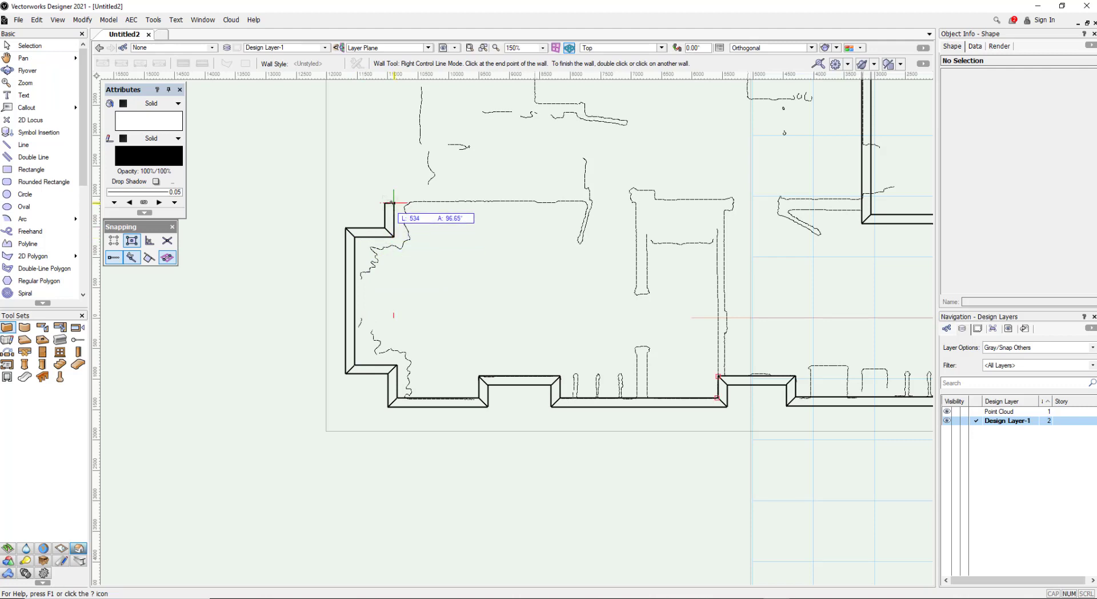
click(393, 201)
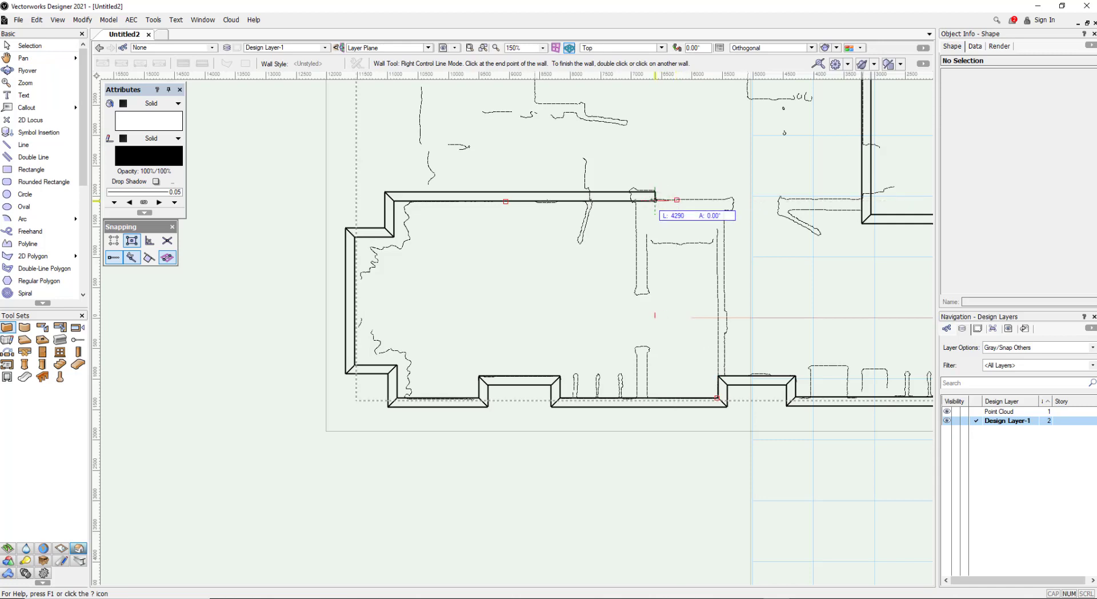
click(636, 200)
- Finish with a dividing wall down to the bottom wall and change wall height from 3000 to 2500
double_click(636, 398)
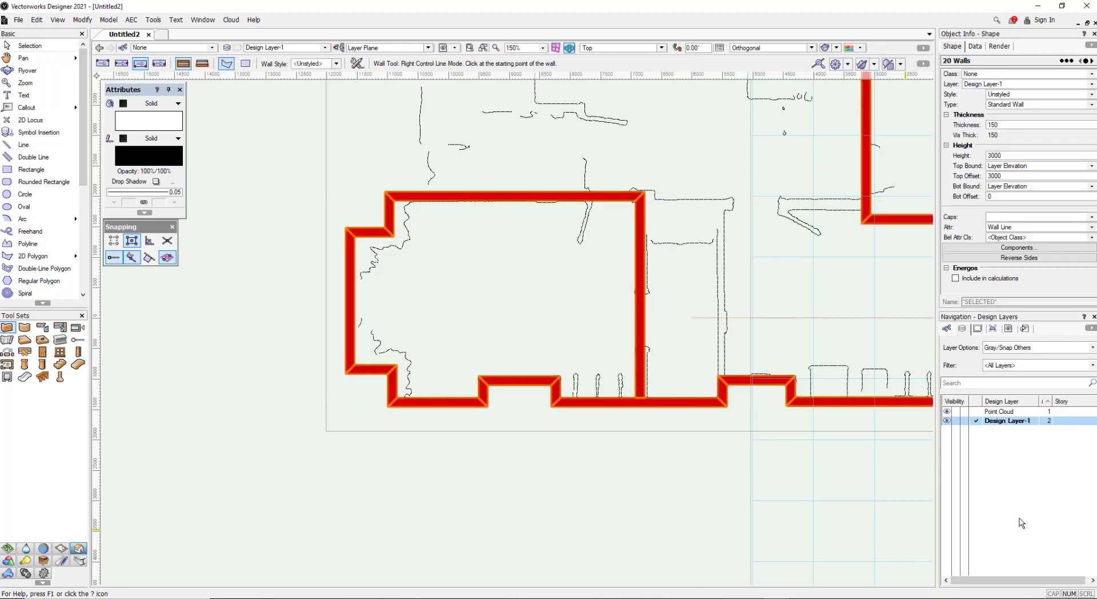
double_click(1004, 156)
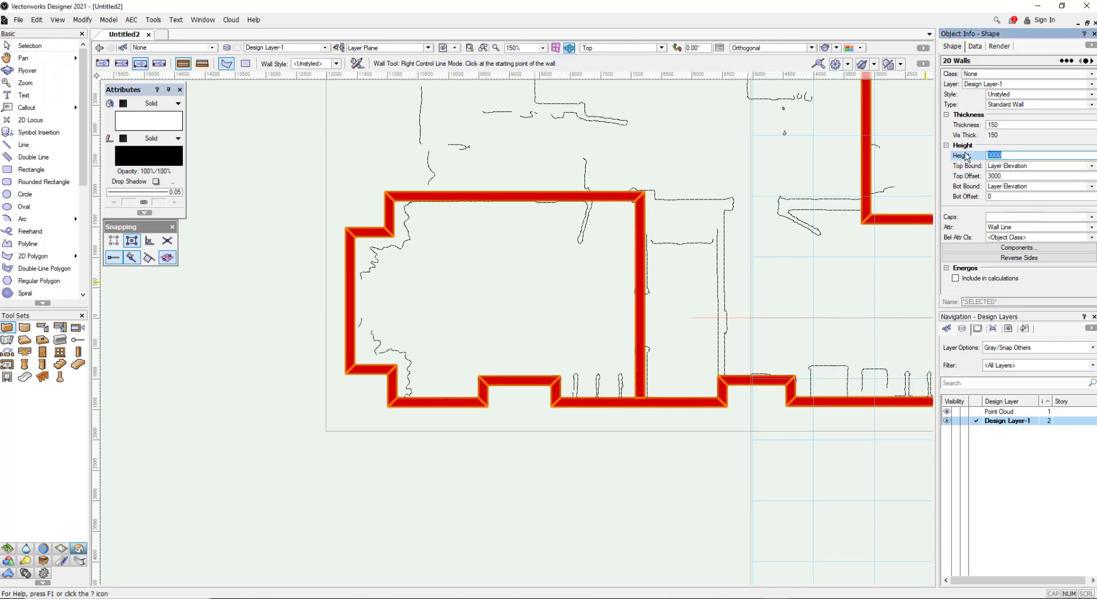
key(Return)
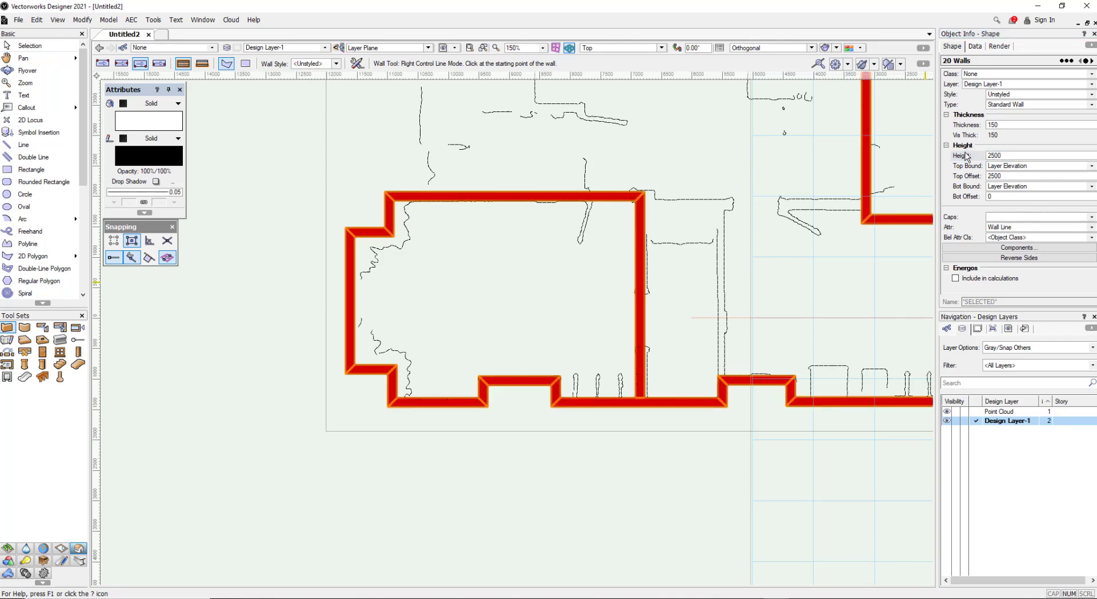
scroll(802, 262, down, 3)
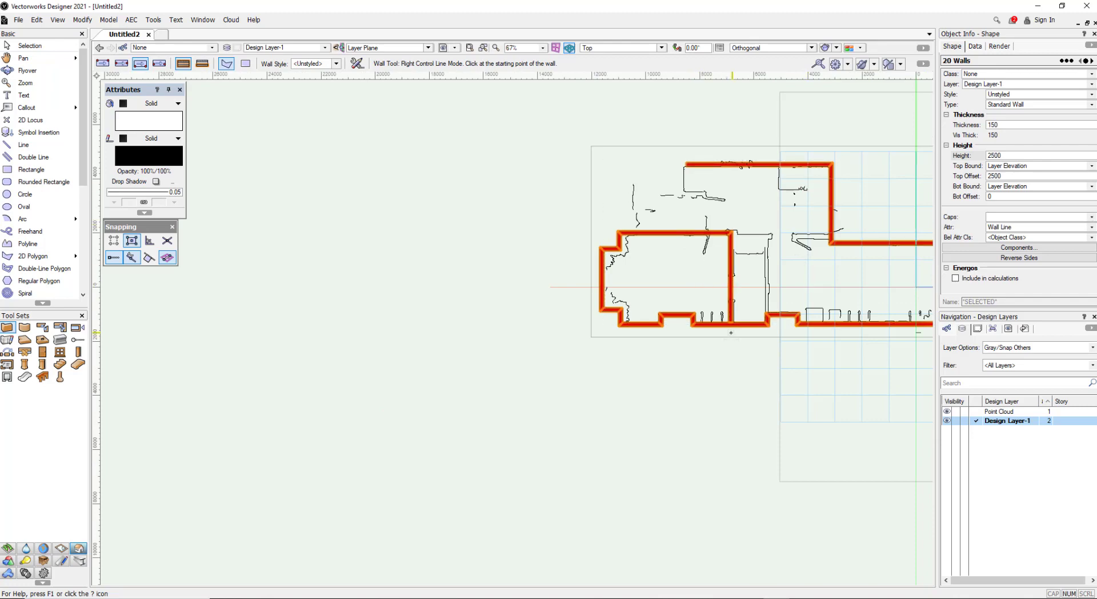
middle_drag(695, 332, 558, 333)
scroll(599, 280, up, 4)
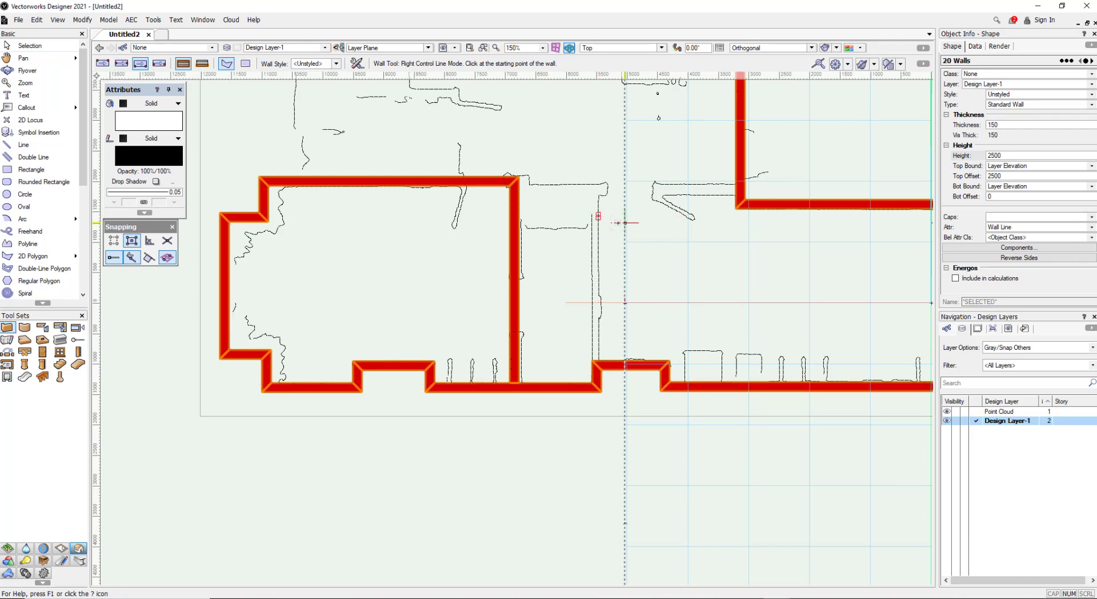
- Switch the drawing to Right Isometric view
click(660, 48)
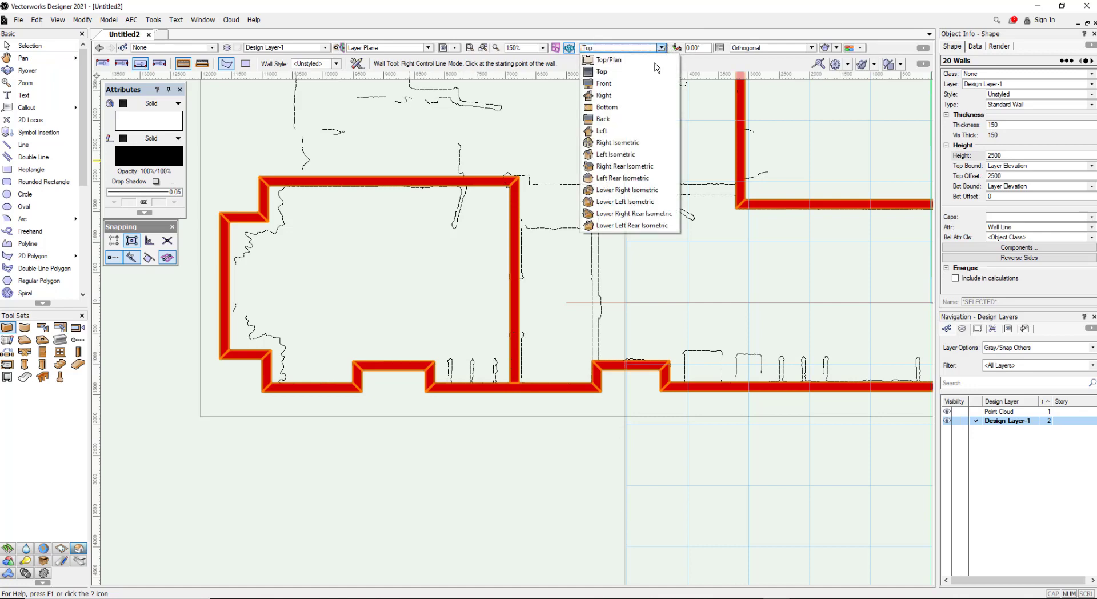
click(619, 143)
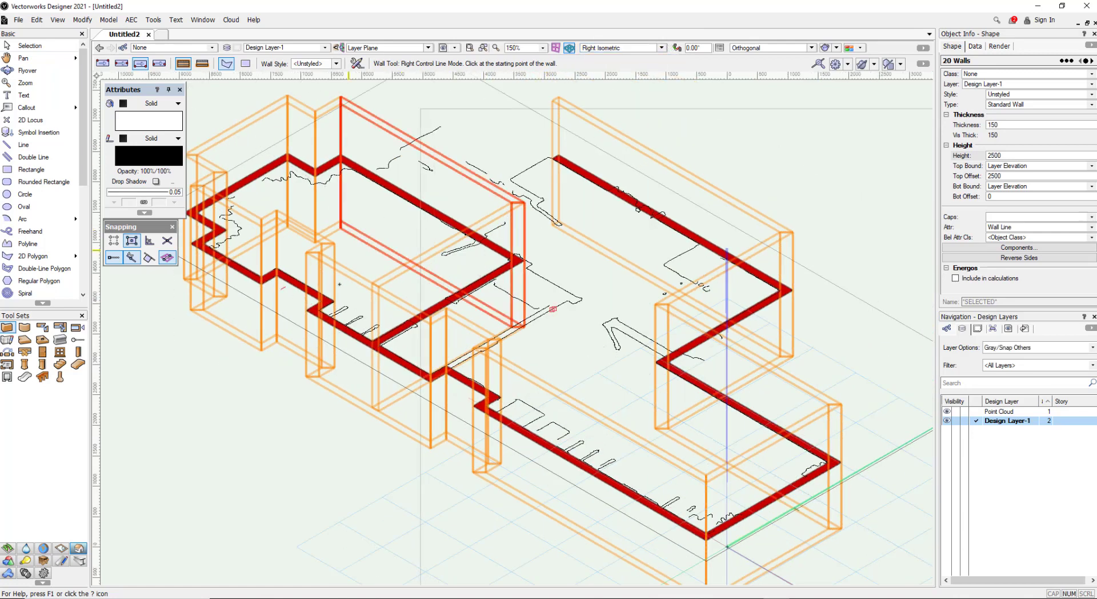
click(58, 20)
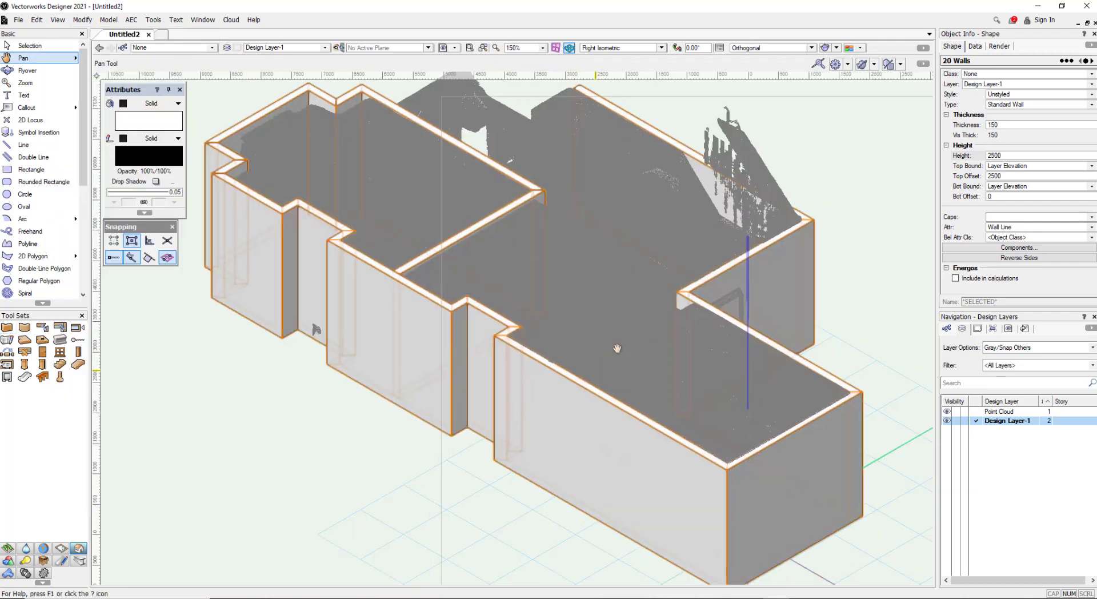
key(9)
- Set Layer Options to Active Only to hide the point cloud, then pan and orbit the walls
click(1028, 347)
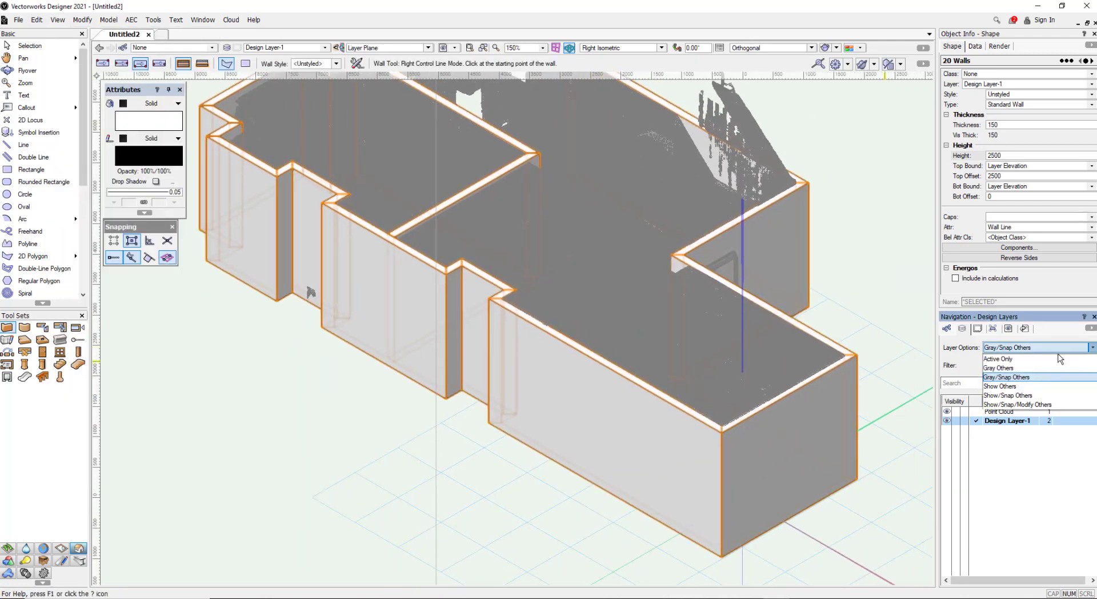
click(1022, 359)
scroll(390, 396, down, 2)
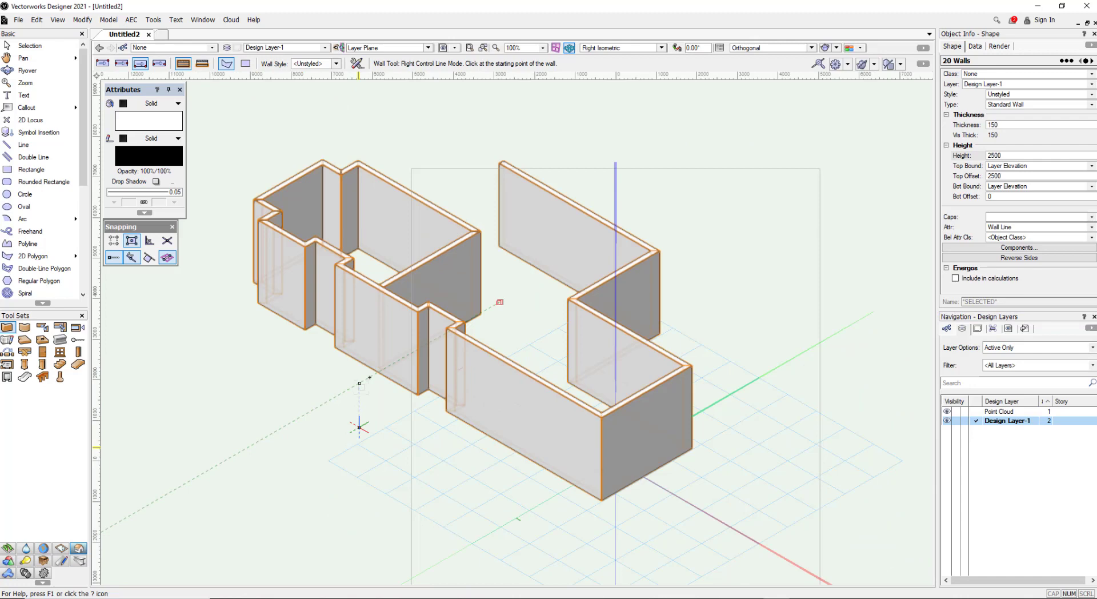
key(h)
drag(390, 396, 372, 390)
ctrl+shift+middle_drag(372, 390, 512, 289)
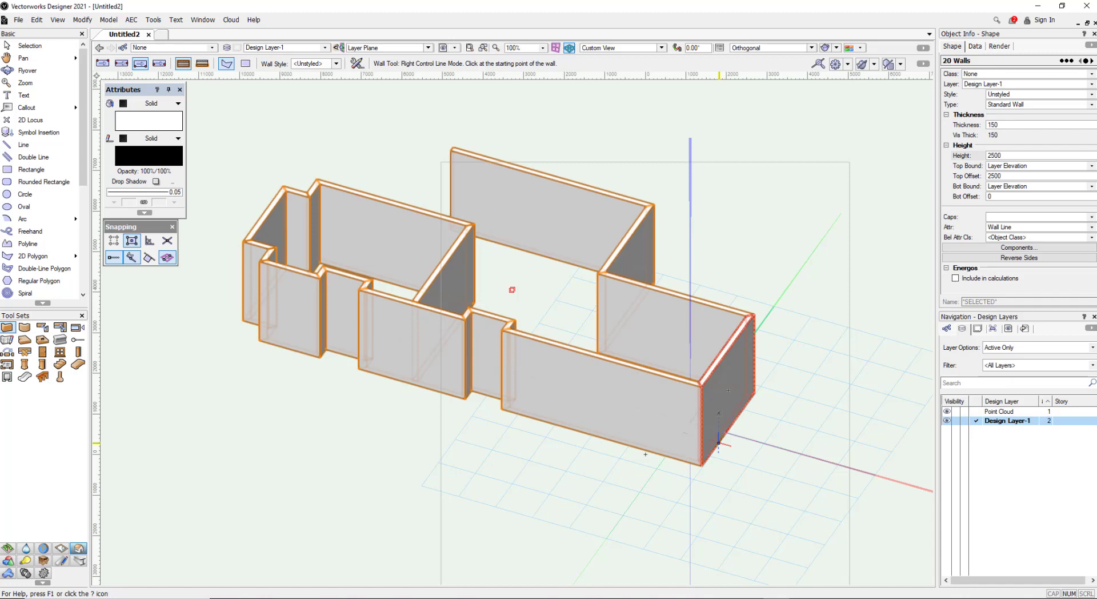
mouse_move(718, 412)
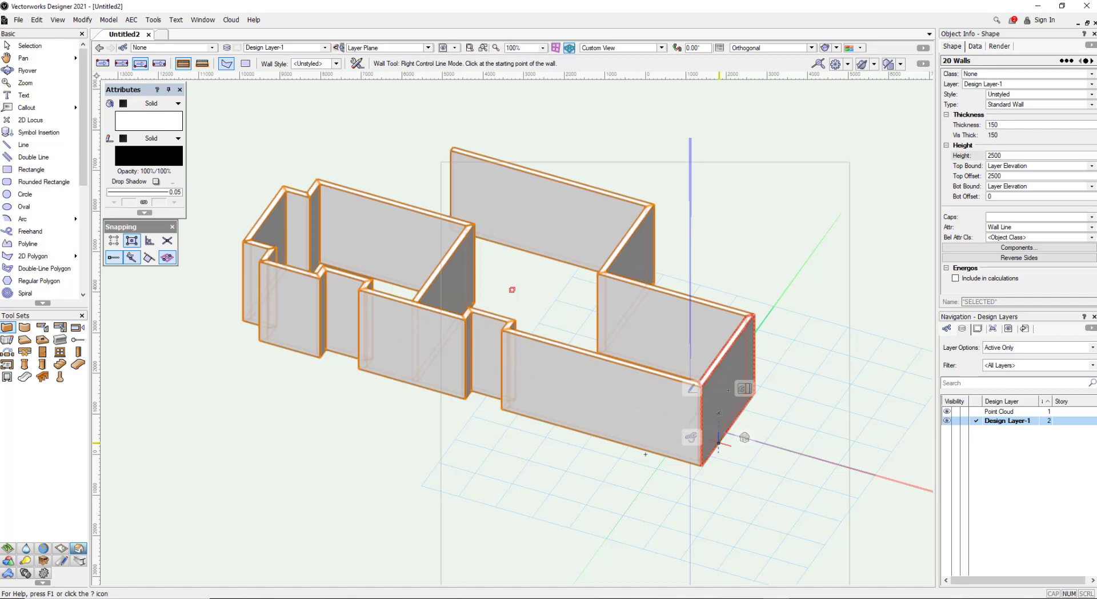